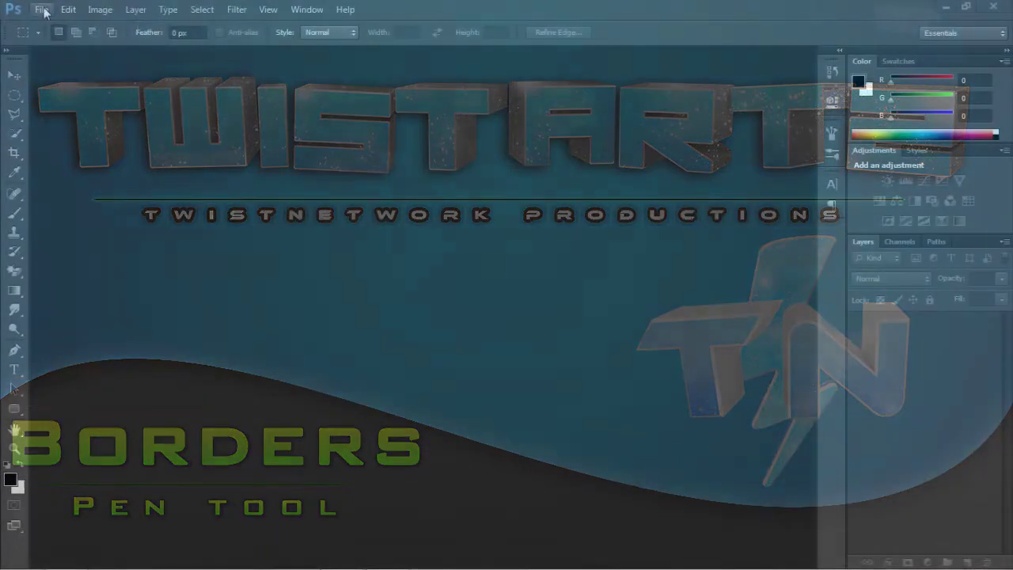
# Step: Create a new white document from the Desktop 1366×768 preset
pyautogui.click(40, 9)
pyautogui.click(50, 39)
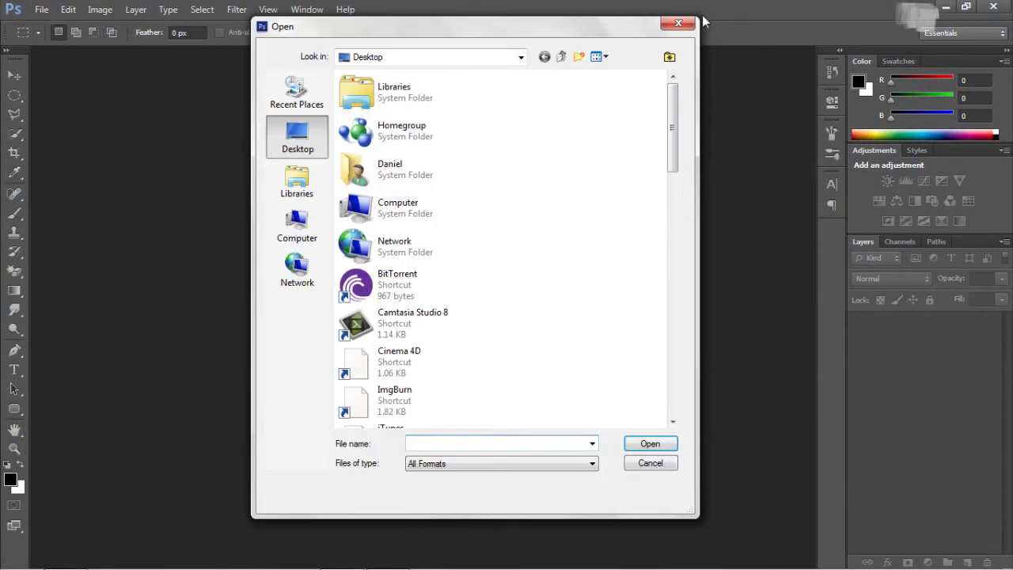
pyautogui.click(678, 23)
pyautogui.click(40, 8)
pyautogui.click(55, 25)
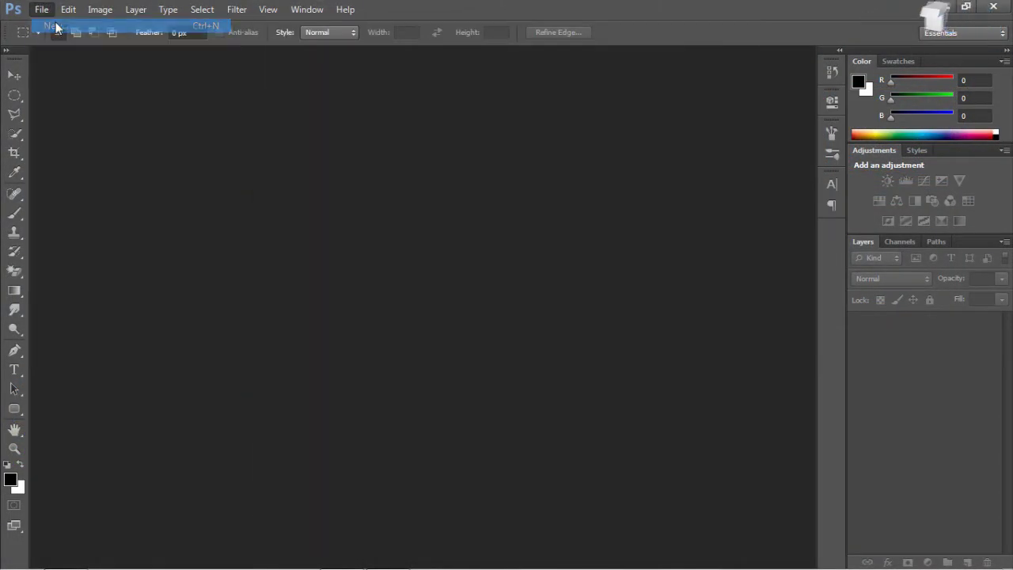
pyautogui.click(382, 150)
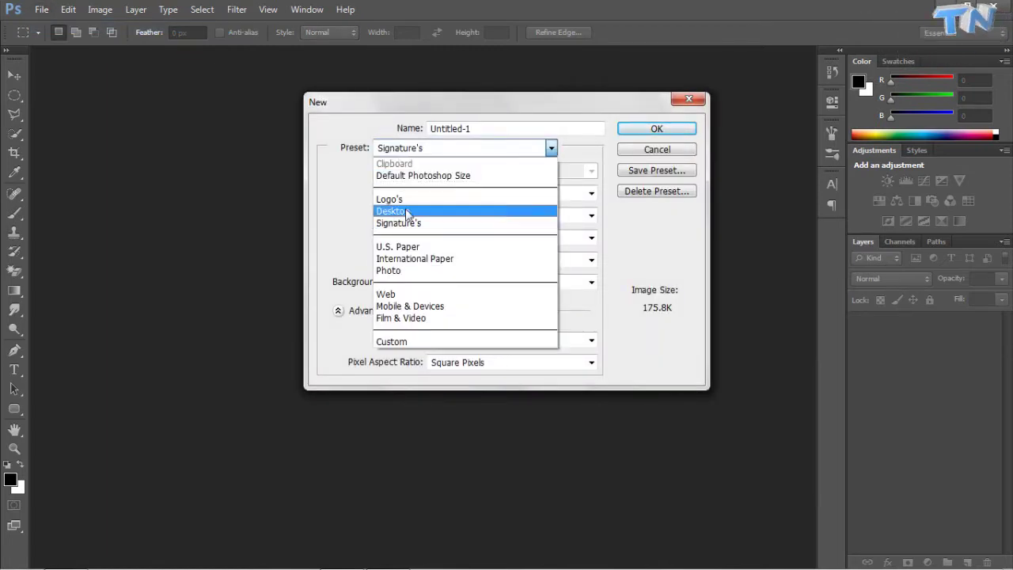
pyautogui.click(417, 211)
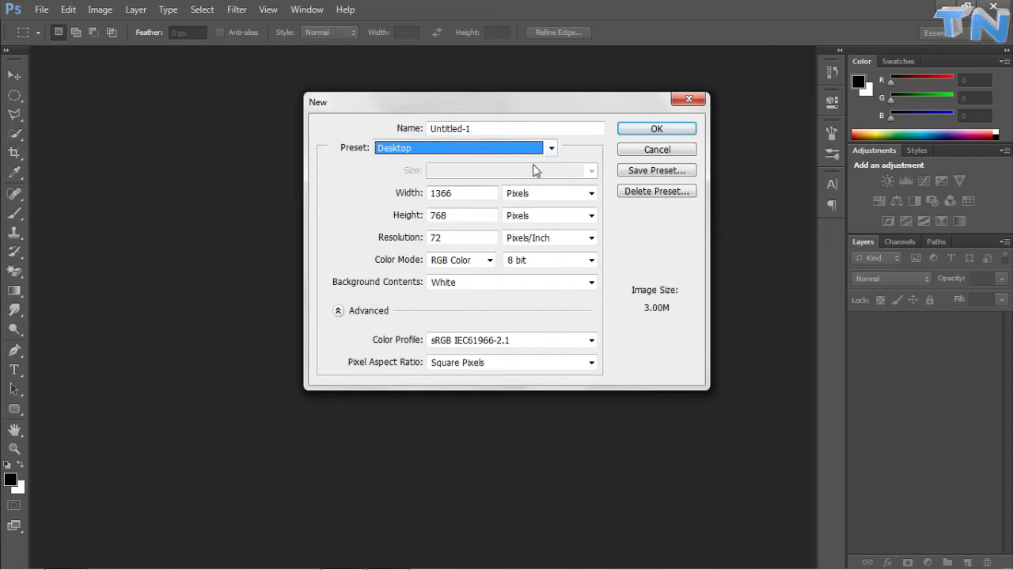
pyautogui.click(641, 131)
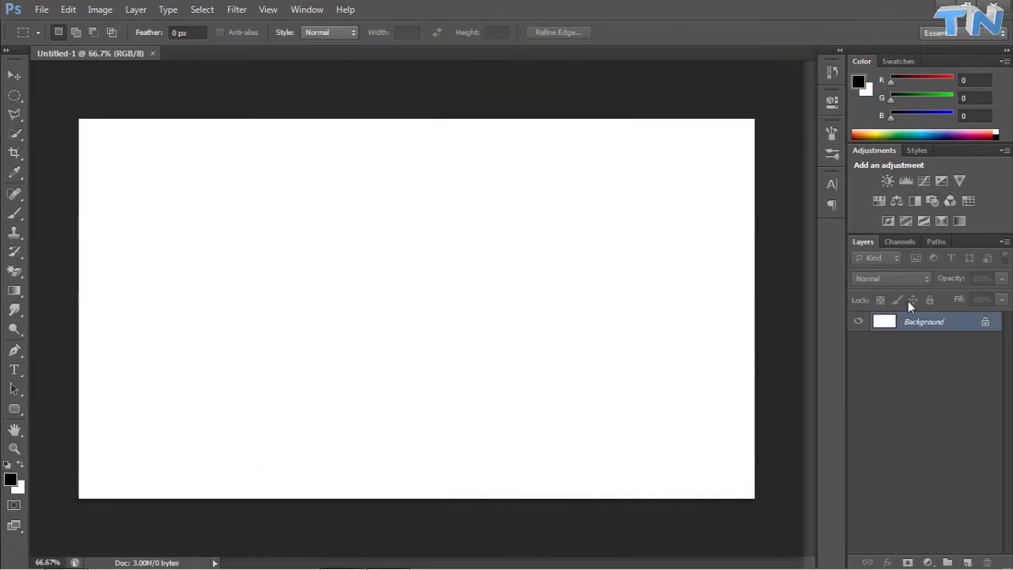
# Step: Convert the Background into Layer 0 and add an empty Layer 1 above it
pyautogui.doubleClick(938, 322)
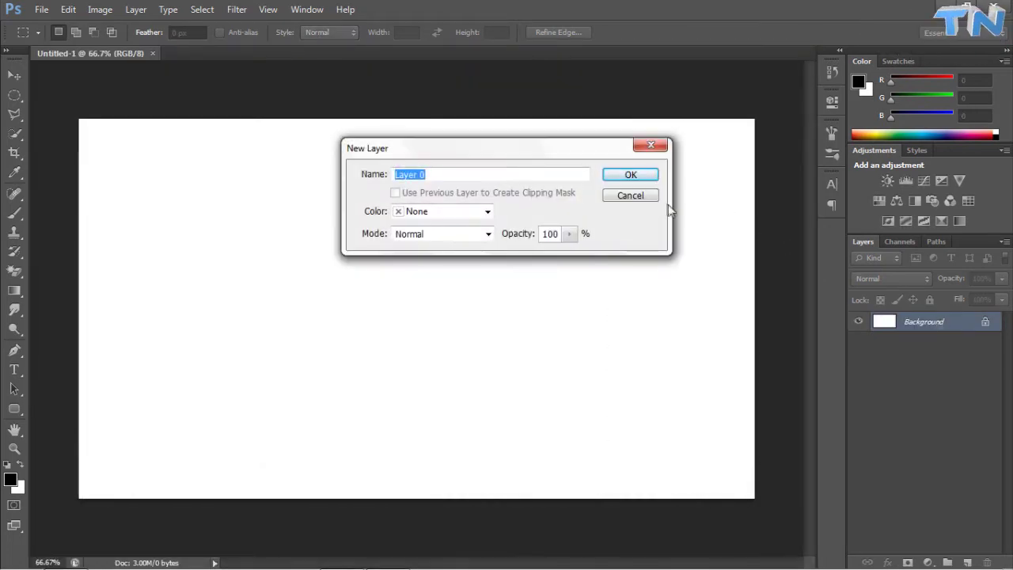
pyautogui.click(638, 175)
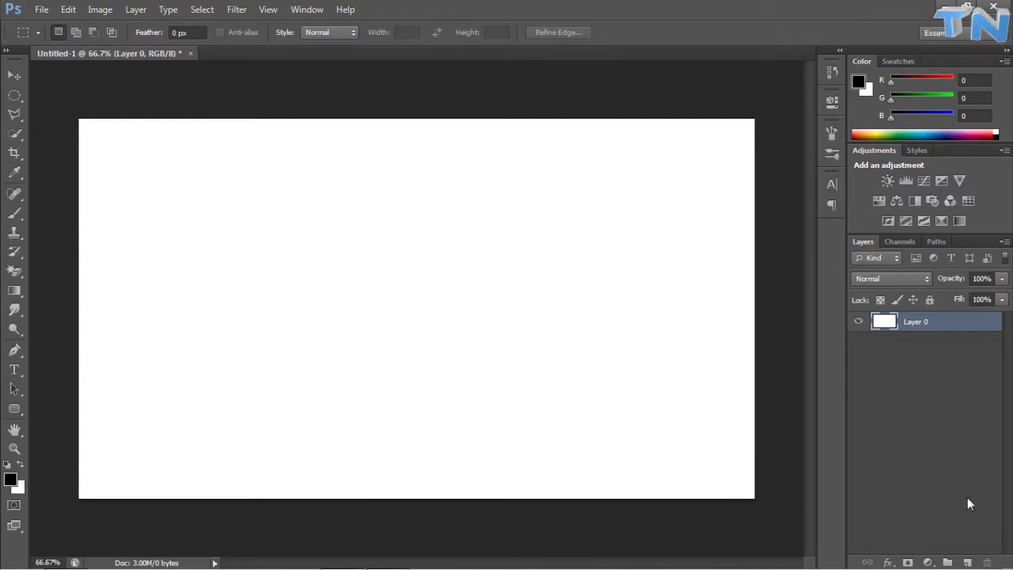
pyautogui.click(968, 560)
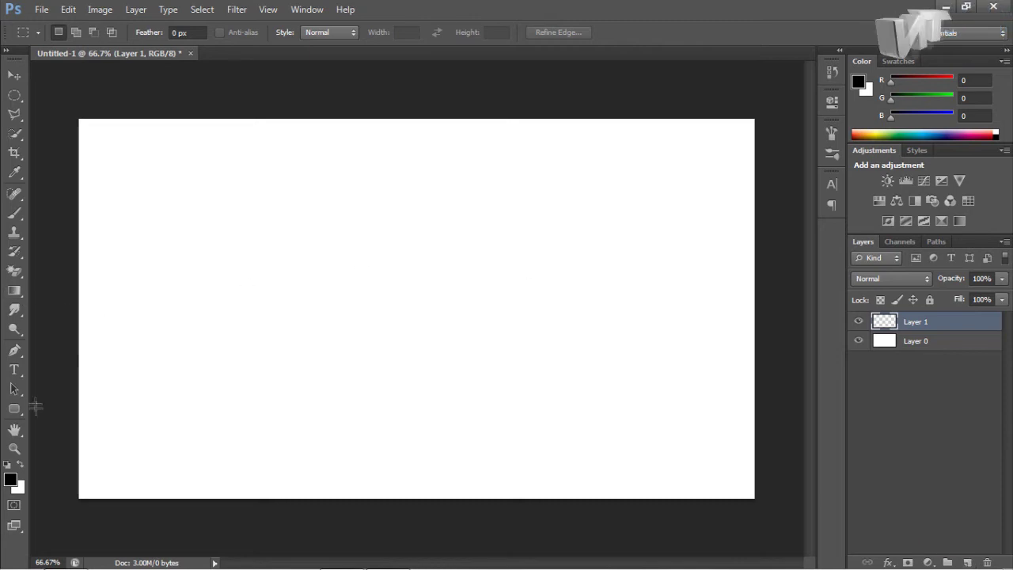
# Step: With the Pen tool and rulers shown, place the first anchors down the left side
pyautogui.click(15, 354)
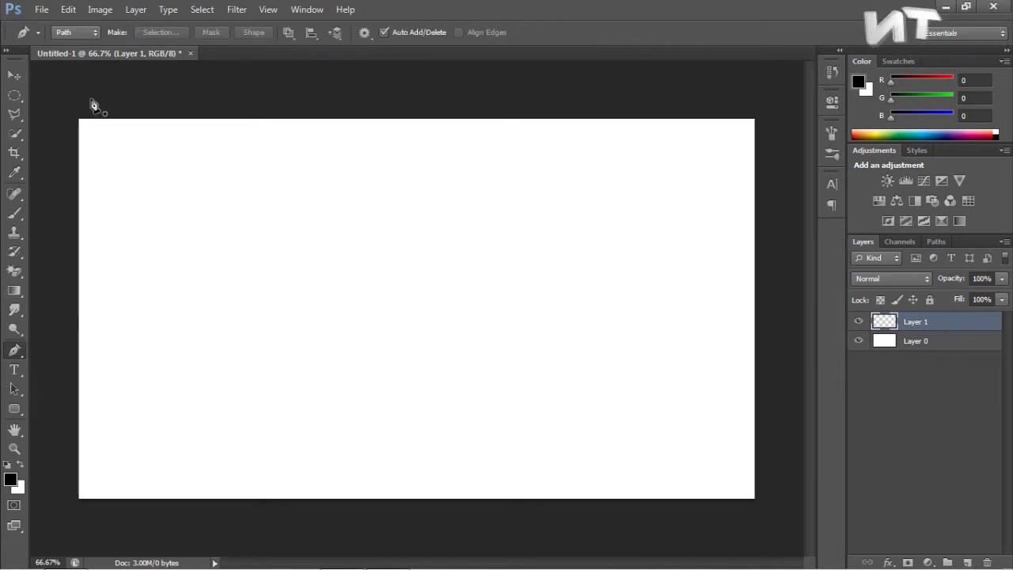
pyautogui.hotkey('ctrl', 'r')
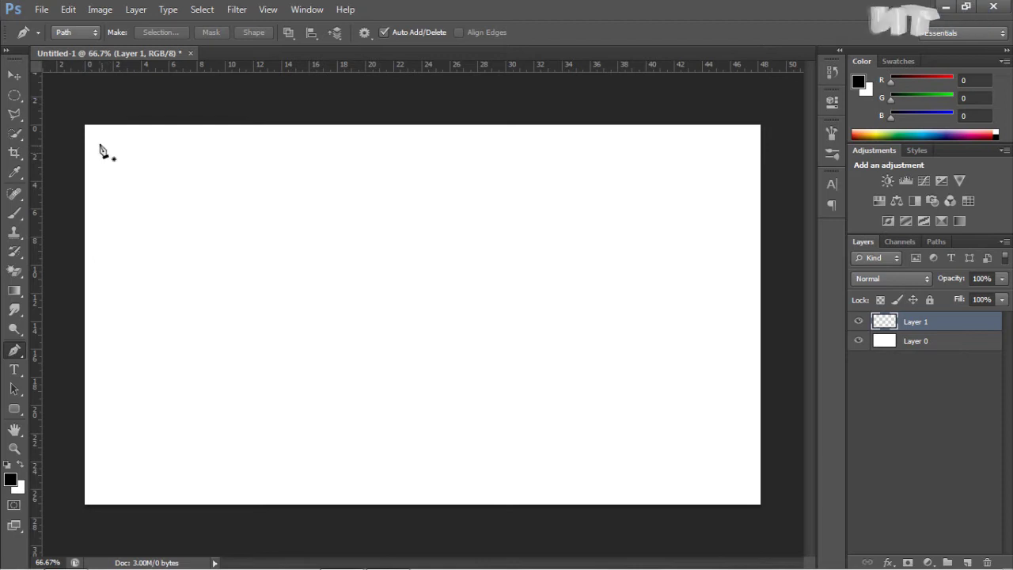
pyautogui.click(101, 144)
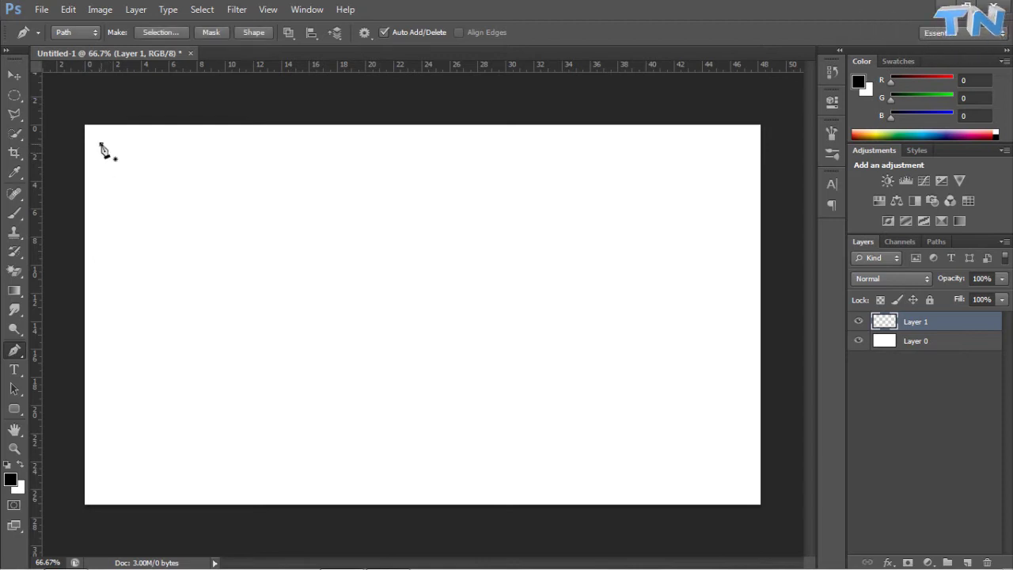
pyautogui.click(101, 282)
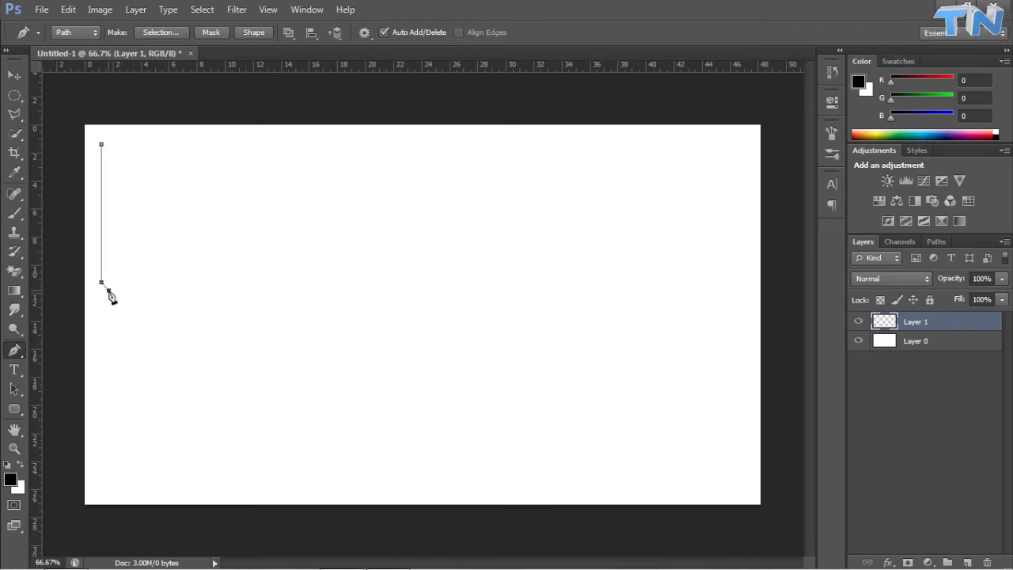
# Step: Add a vertical guide and align it with the left path line
pyautogui.moveTo(37, 280); pyautogui.dragTo(108, 290)
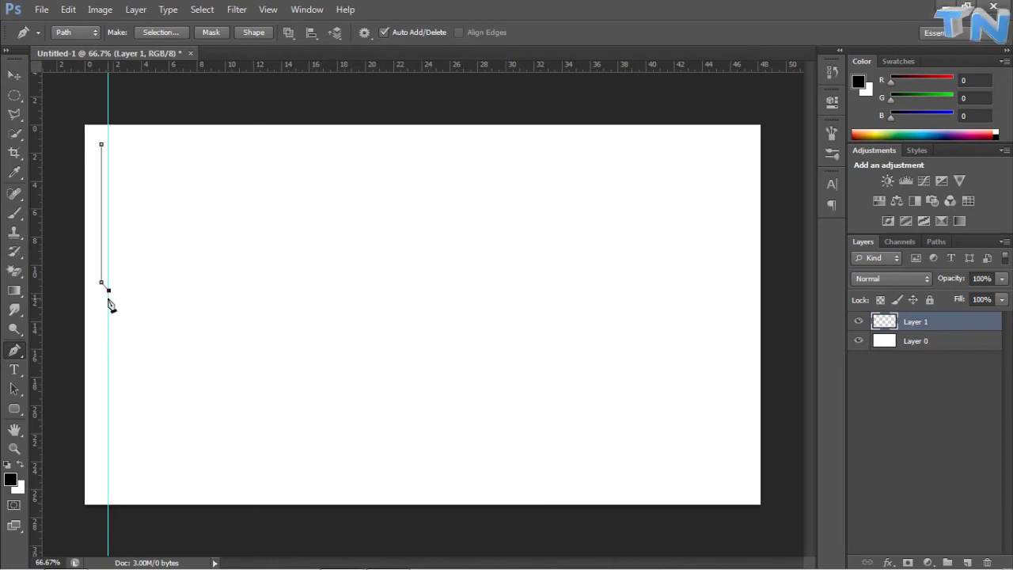
pyautogui.click(14, 75)
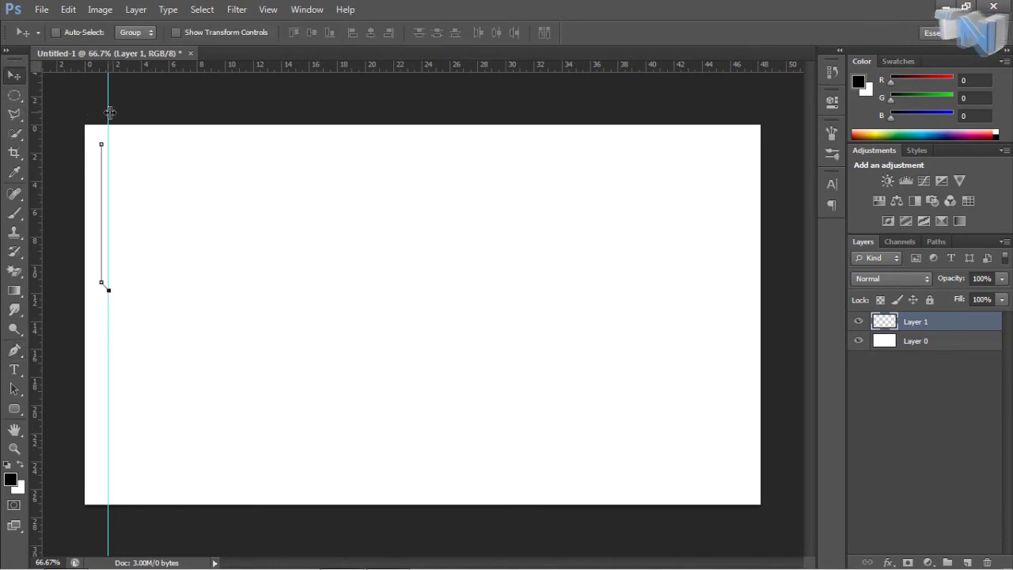
pyautogui.moveTo(110, 113); pyautogui.dragTo(101, 111)
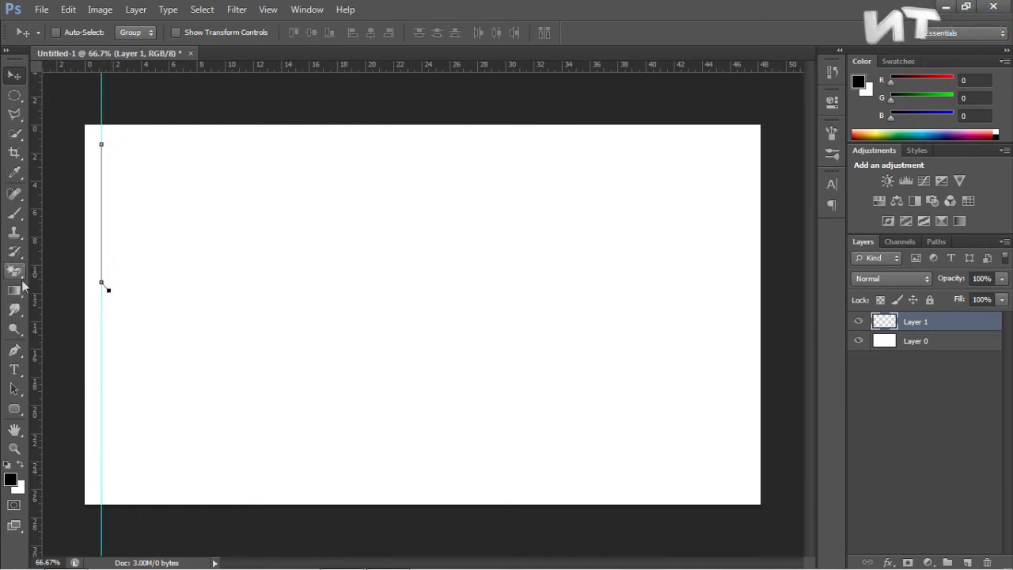
# Step: Add a small inward notch and extend the path to the lower-left corner
pyautogui.click(14, 350)
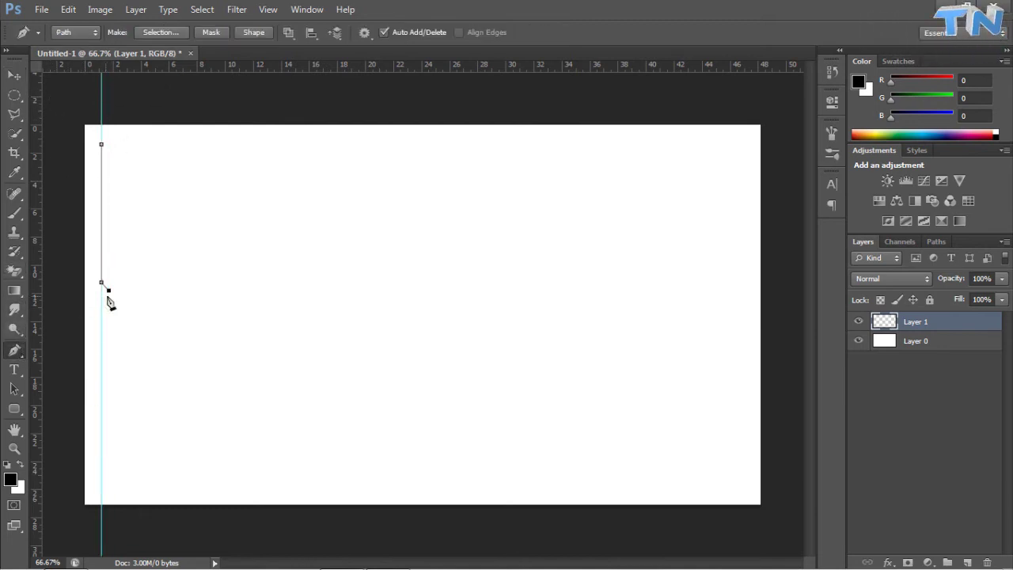
pyautogui.click(102, 360)
pyautogui.hotkey('ctrl', 'z')
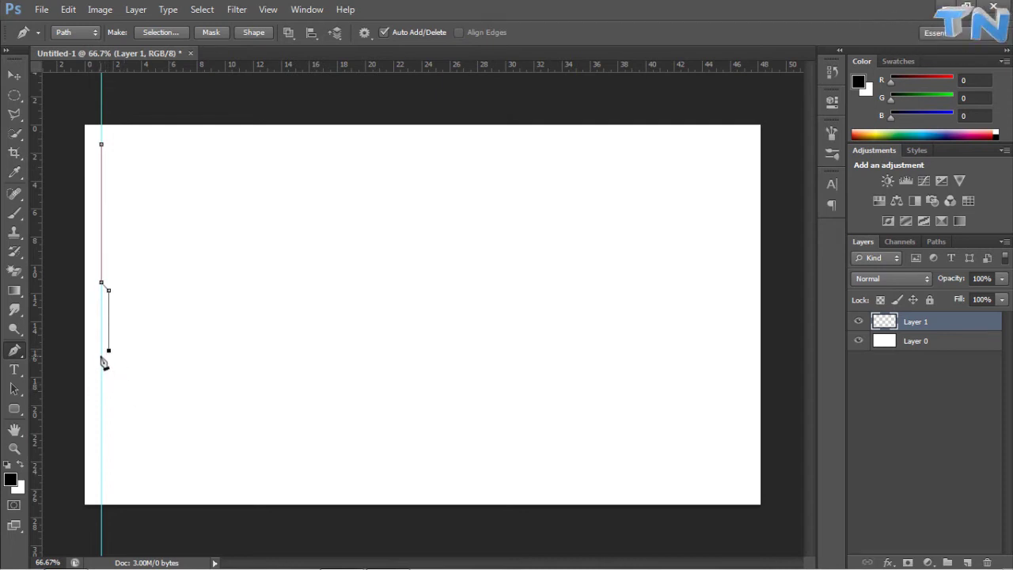
pyautogui.moveTo(102, 384); pyautogui.dragTo(89, 379)
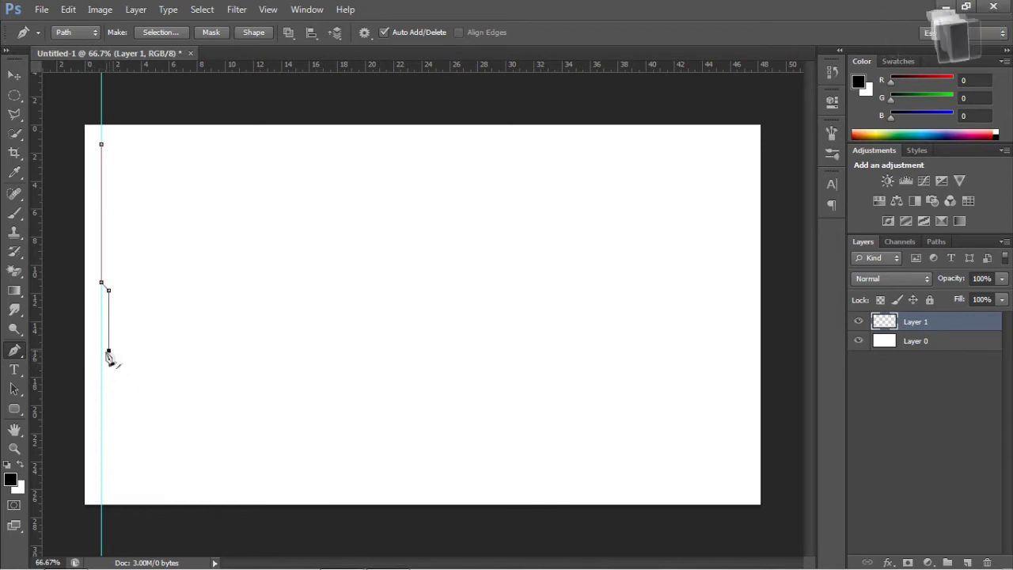
pyautogui.click(101, 356)
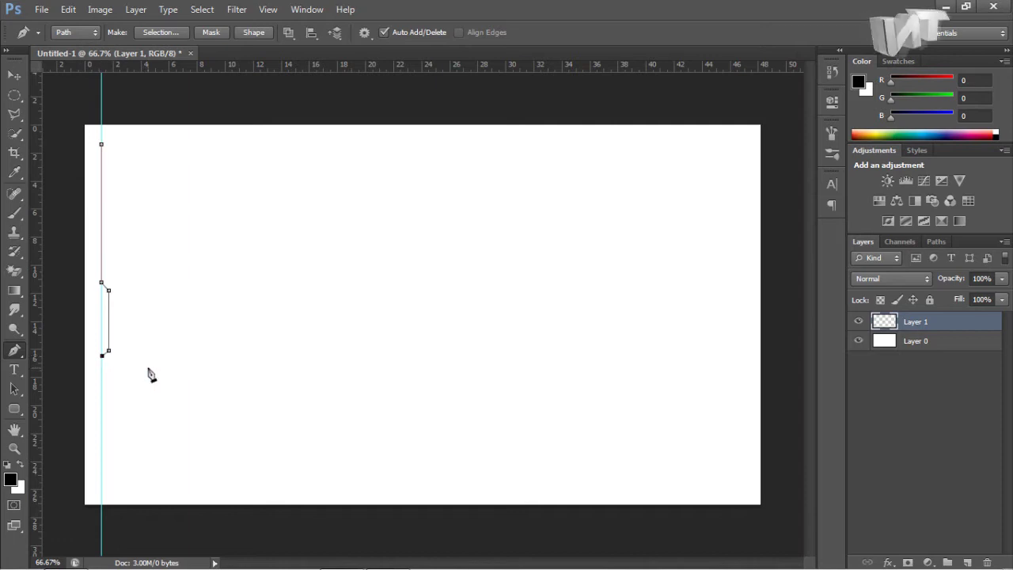
pyautogui.click(102, 359)
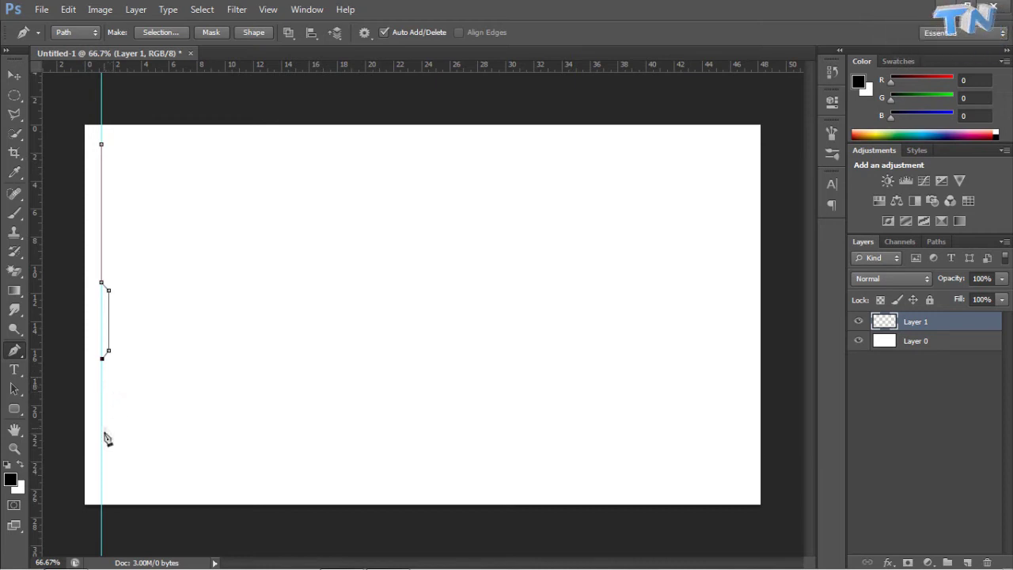
pyautogui.click(102, 456)
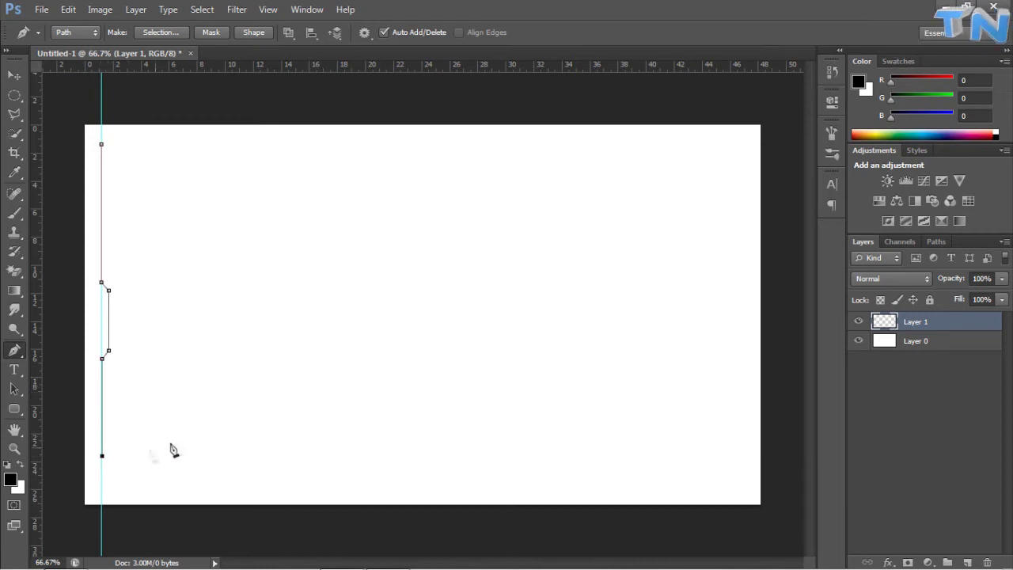
# Step: Add a horizontal guide and trace the first downward notch along the bottom edge
pyautogui.click(219, 456)
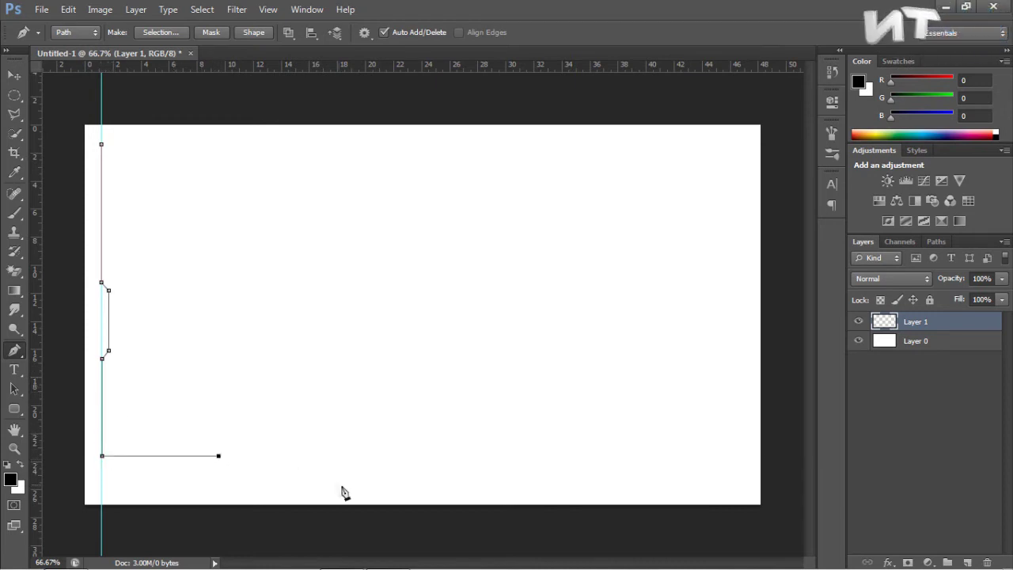
pyautogui.click(247, 479)
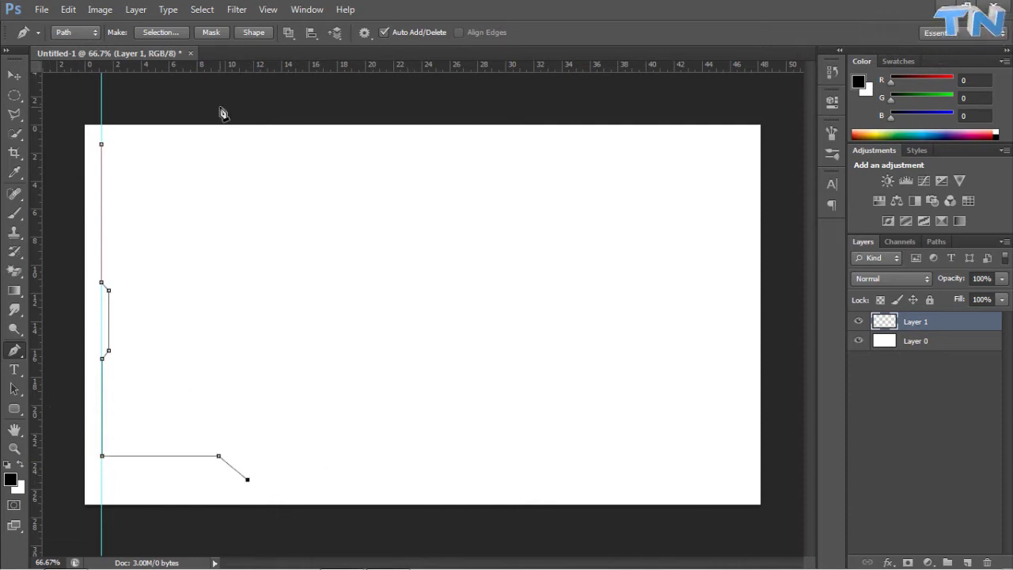
pyautogui.moveTo(246, 65); pyautogui.dragTo(313, 456)
pyautogui.click(383, 479)
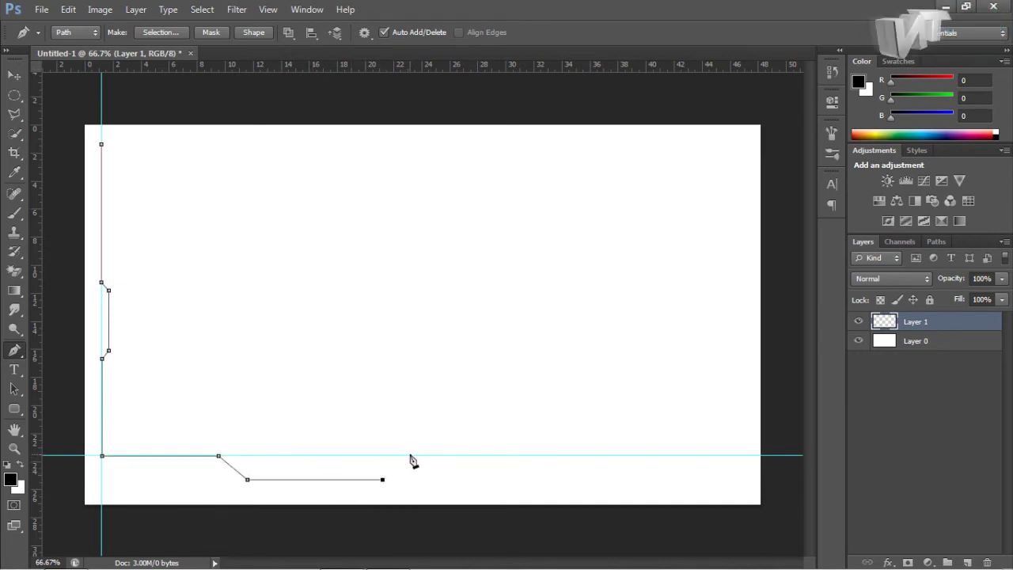
pyautogui.click(410, 456)
pyautogui.click(550, 456)
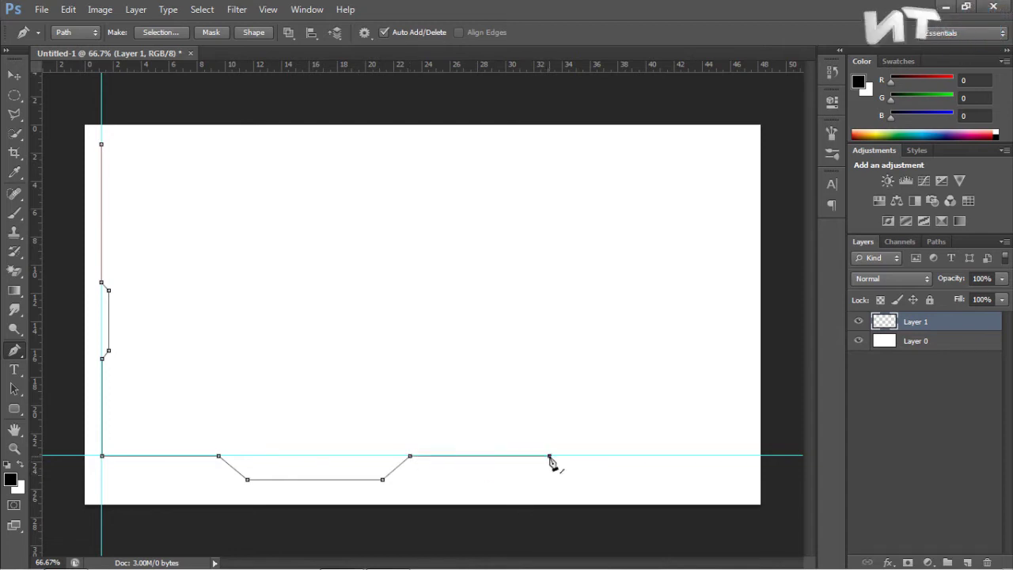
# Step: Trace the second bottom notch, then run the path up the right side
pyautogui.click(575, 479)
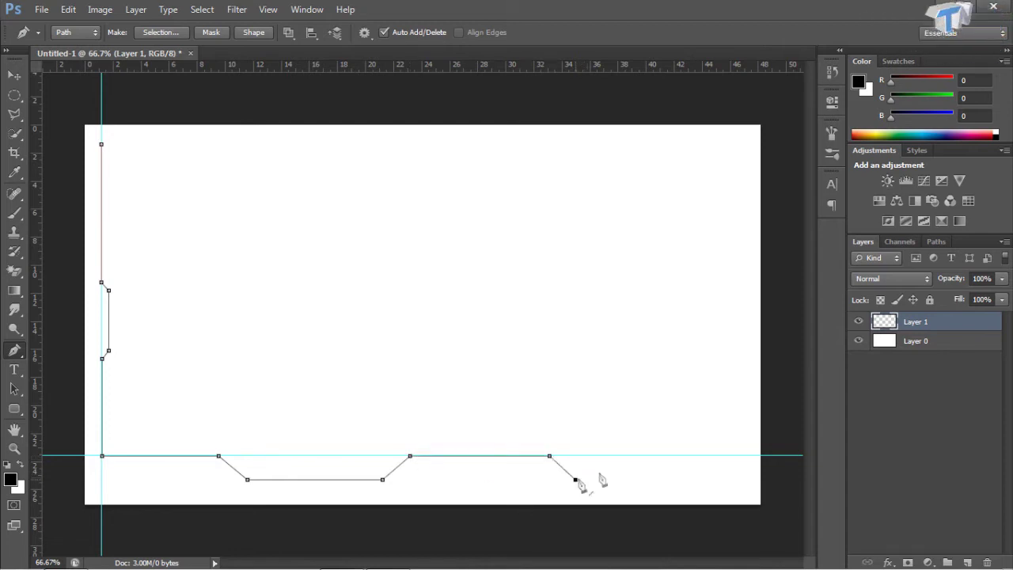
pyautogui.click(680, 480)
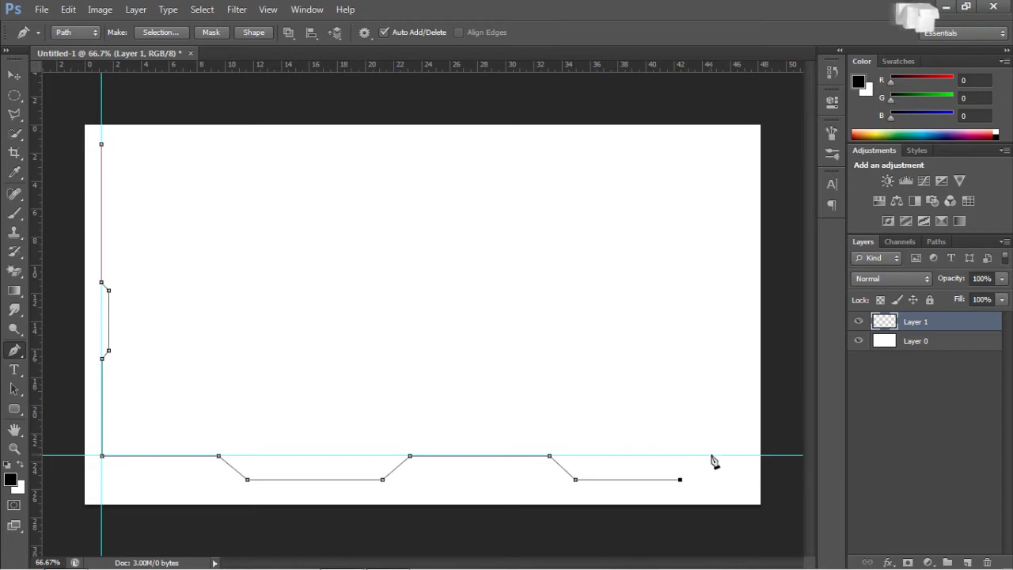
pyautogui.click(711, 456)
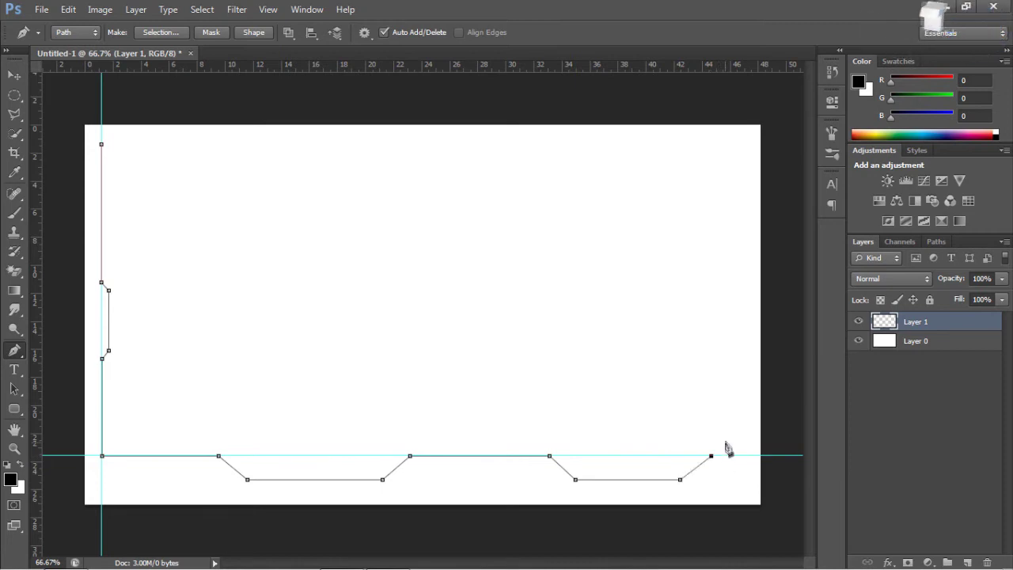
pyautogui.click(737, 456)
pyautogui.click(737, 240)
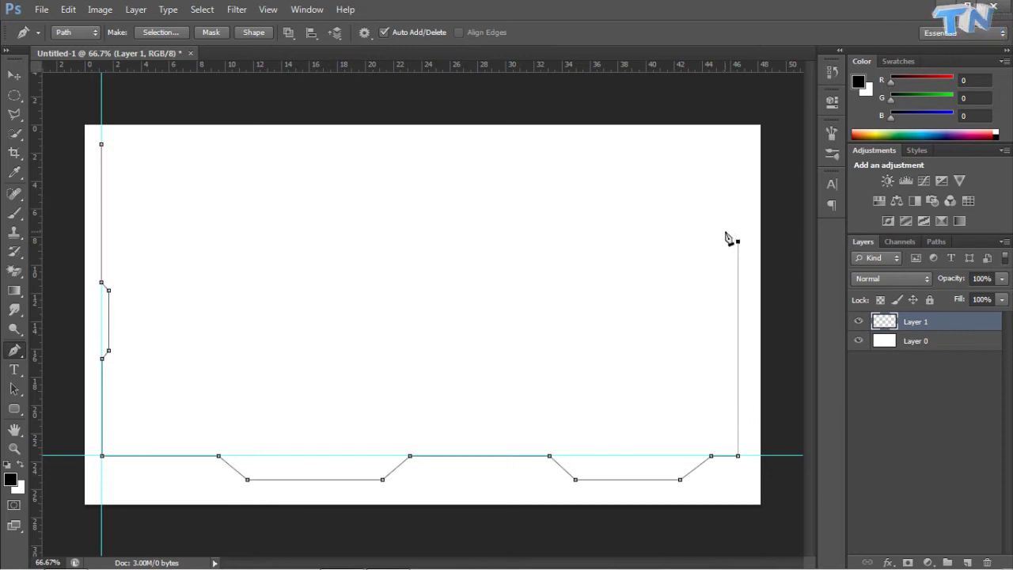
pyautogui.click(725, 232)
# Step: Add a right vertical guide and extend the path to the top-right corner and left along the top
pyautogui.moveTo(36, 161); pyautogui.dragTo(737, 273)
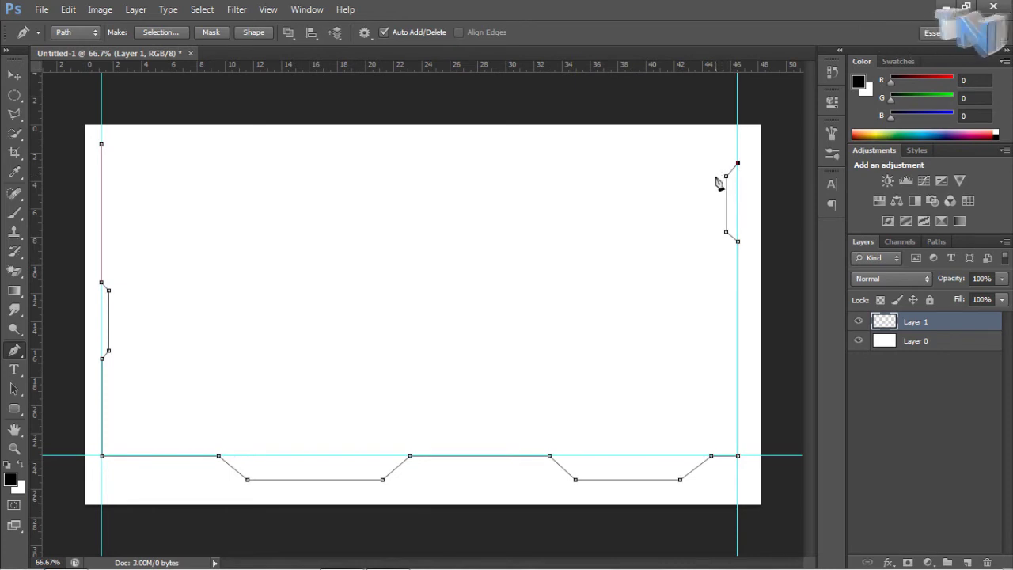
pyautogui.click(726, 175)
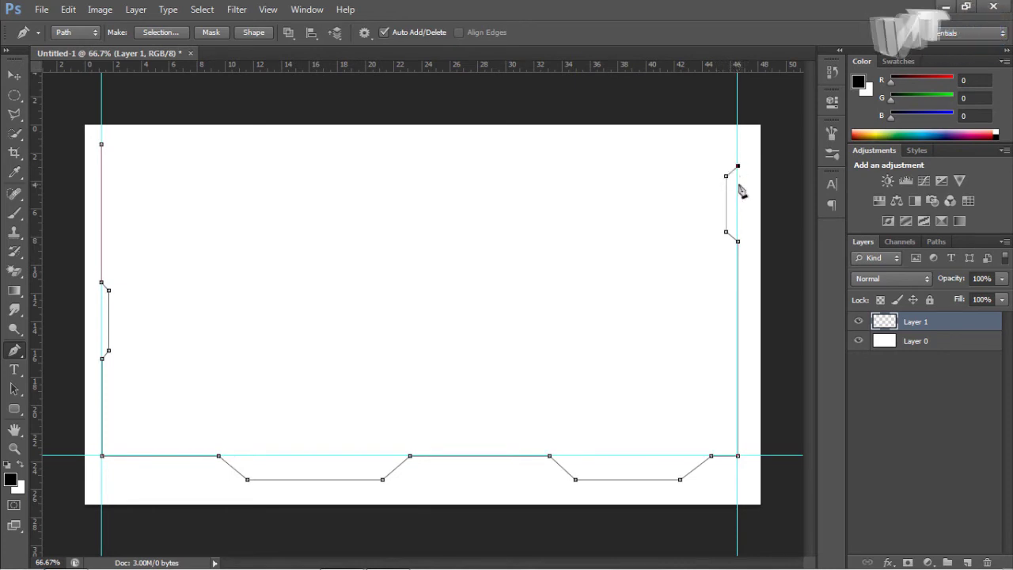
pyautogui.click(738, 141)
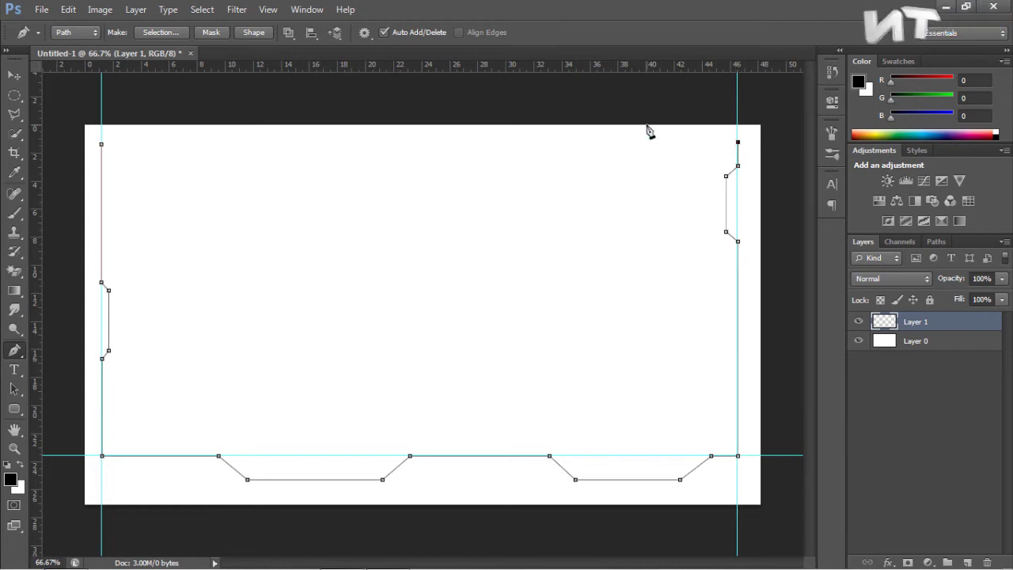
pyautogui.click(531, 141)
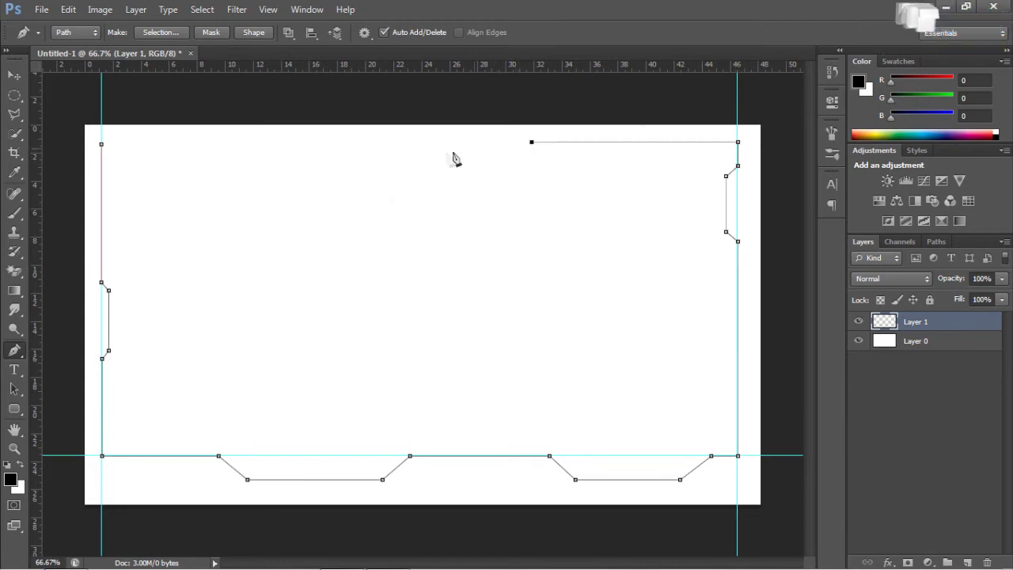
# Step: Try curved anchors along the top edge, then undo them all
pyautogui.moveTo(432, 146); pyautogui.dragTo(389, 177)
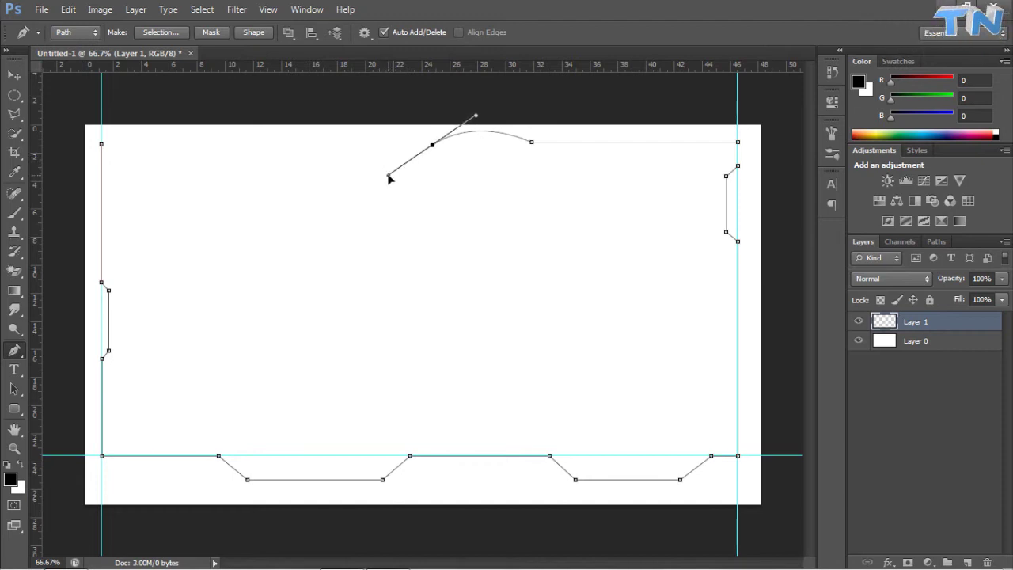
pyautogui.click(325, 145)
pyautogui.moveTo(237, 158); pyautogui.dragTo(237, 187)
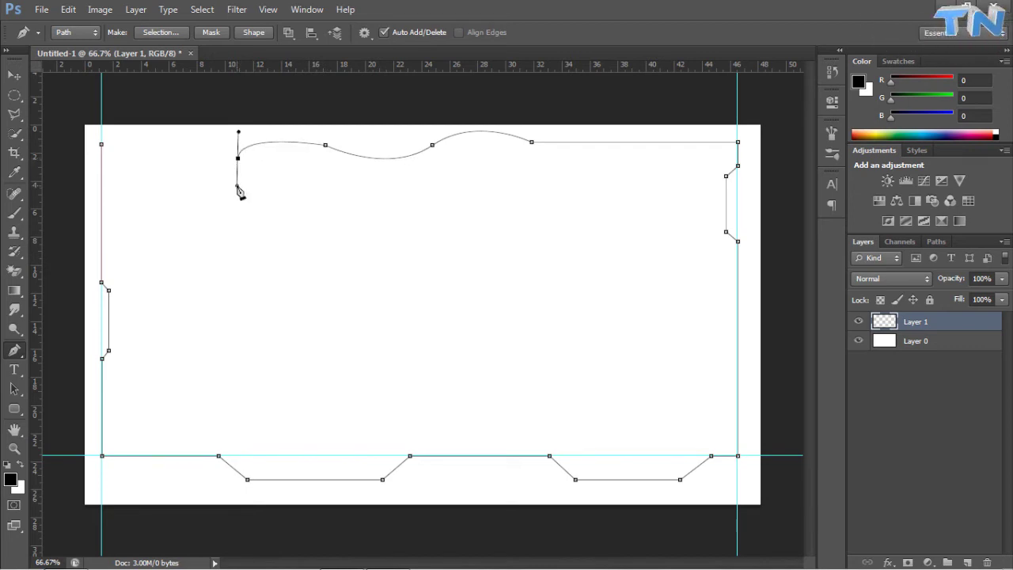
pyautogui.hotkey('ctrl', 'z')
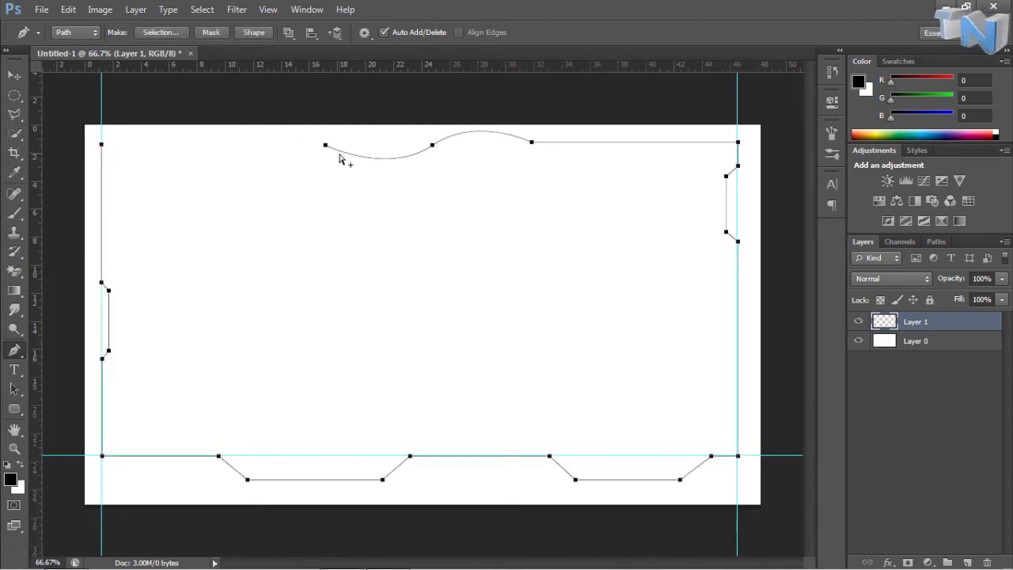
pyautogui.hotkey('ctrl', 'z')
pyautogui.hotkey('ctrl', 'alt', 'z')
pyautogui.hotkey('ctrl', 'alt', 'z')
pyautogui.hotkey('ctrl', 'alt', 'z')
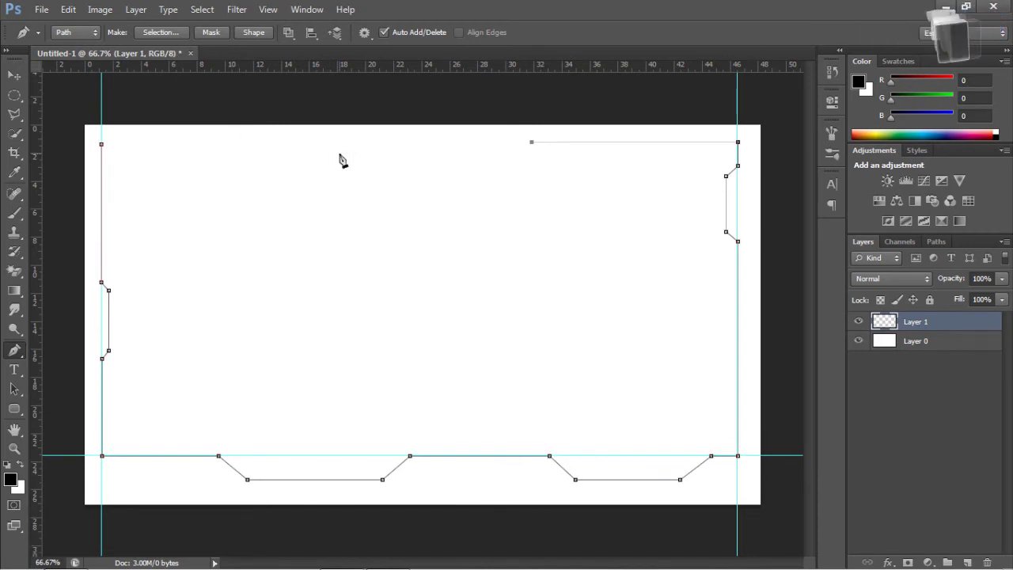
pyautogui.hotkey('ctrl', 'alt', 'z')
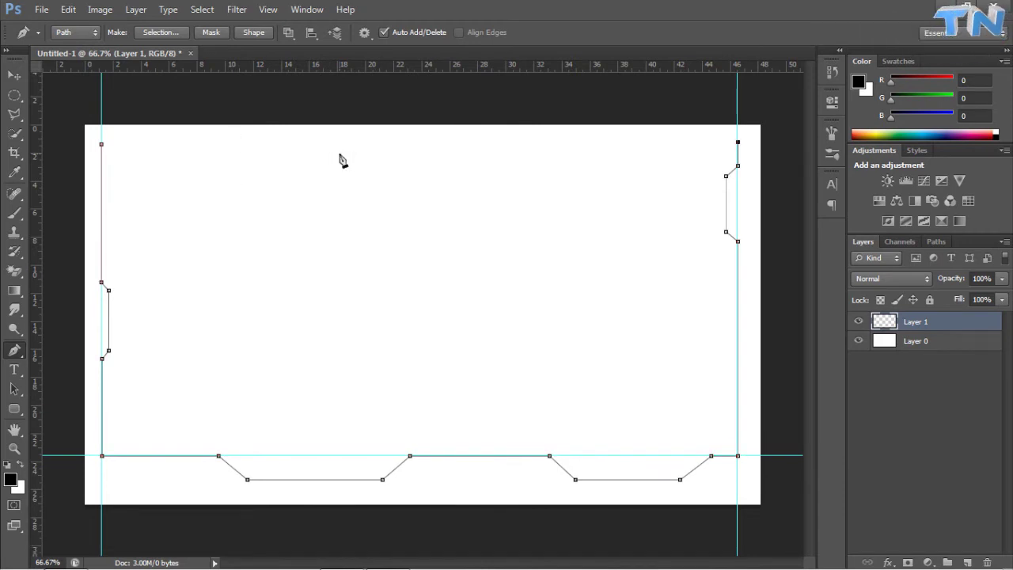
# Step: Trace two shallow straight notches along the top edge and close the path at the top-left corner
pyautogui.click(587, 142)
pyautogui.click(492, 142)
pyautogui.click(480, 150)
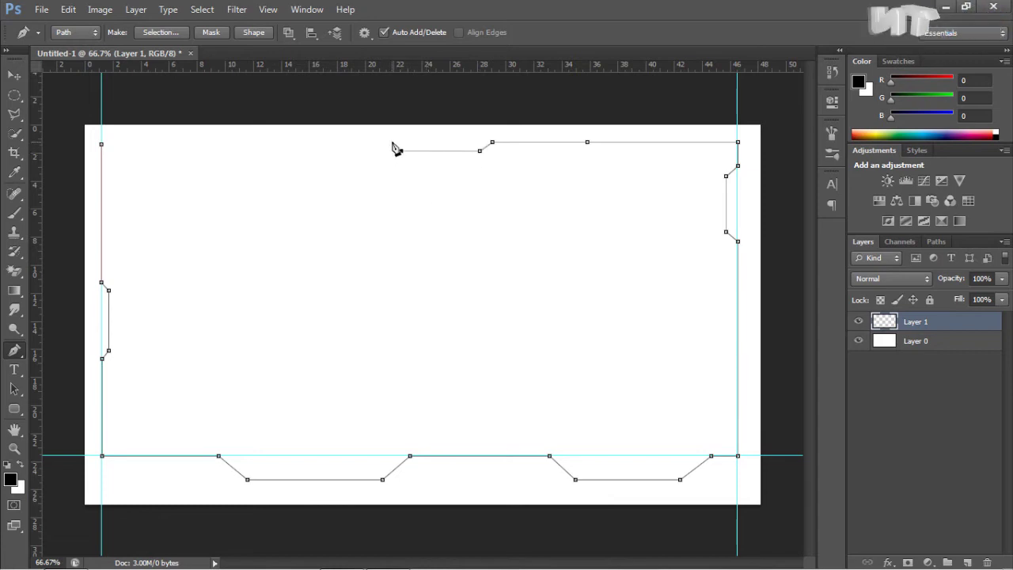
pyautogui.moveTo(405, 70); pyautogui.dragTo(475, 142)
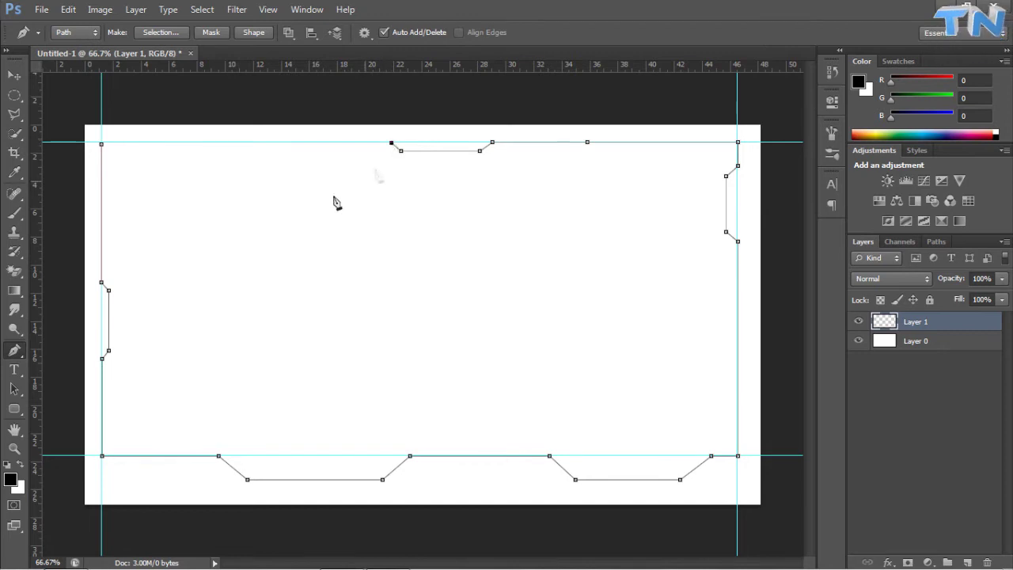
pyautogui.click(223, 143)
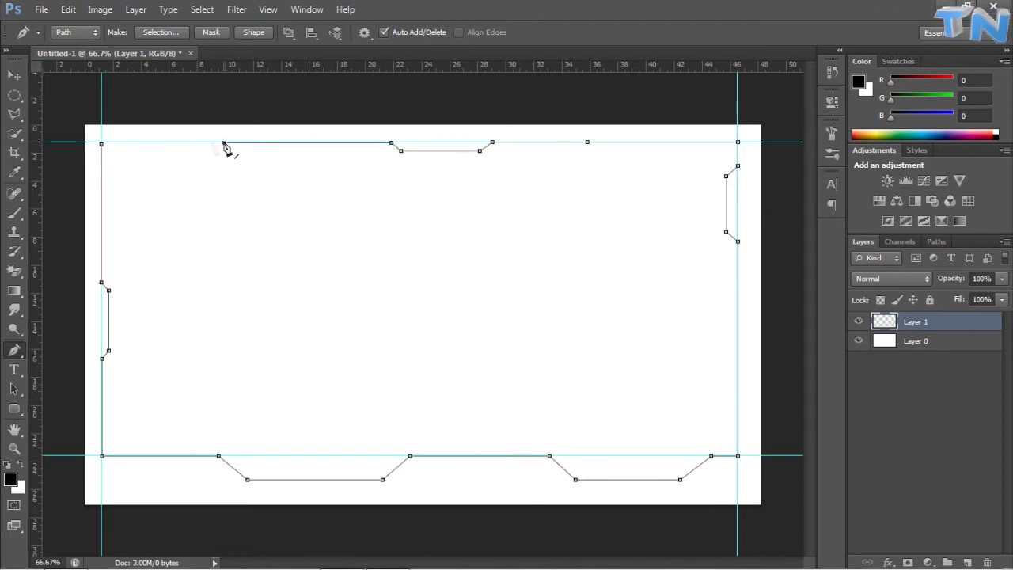
pyautogui.click(205, 159)
pyautogui.click(141, 158)
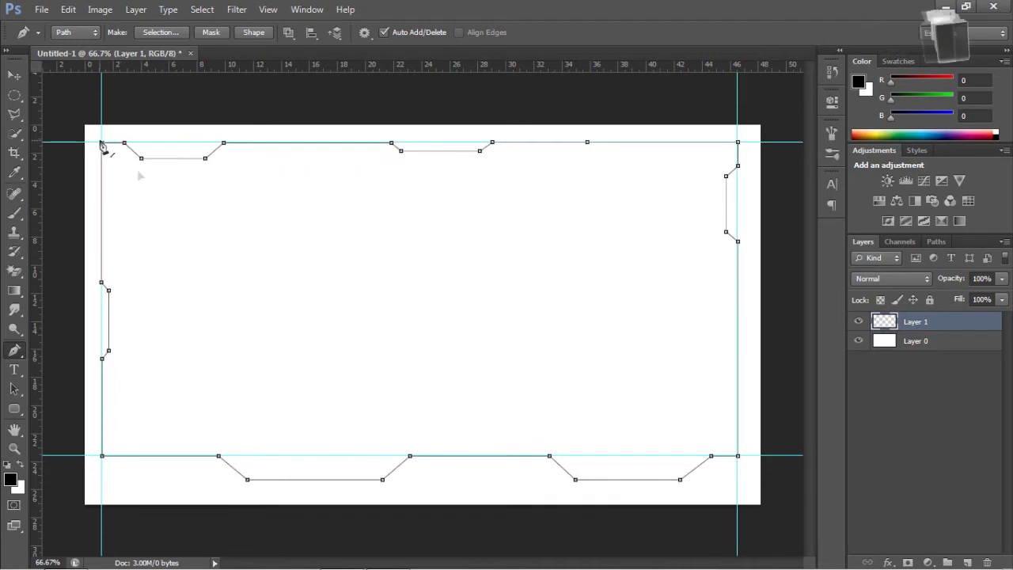
pyautogui.click(101, 144)
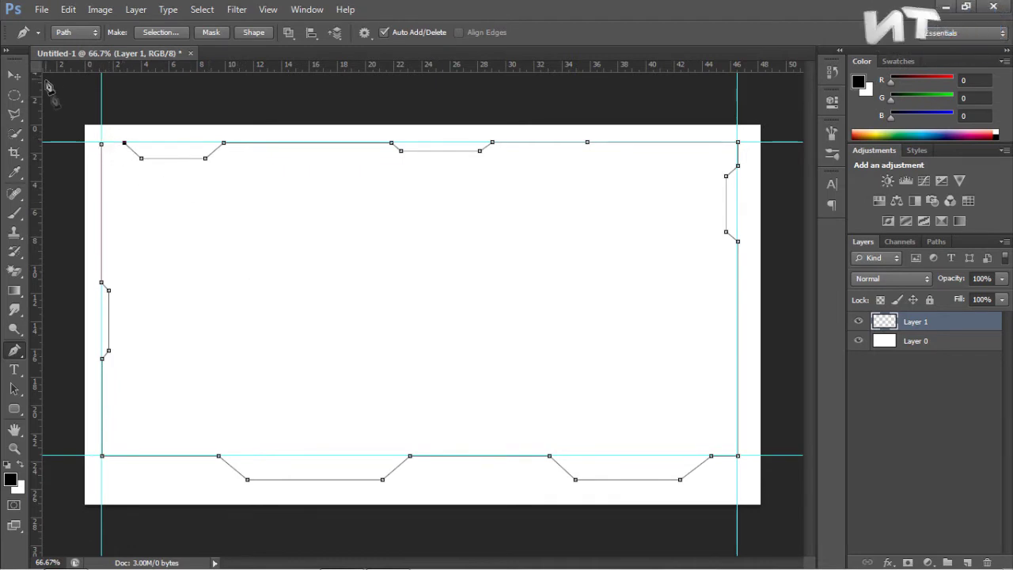
pyautogui.click(101, 143)
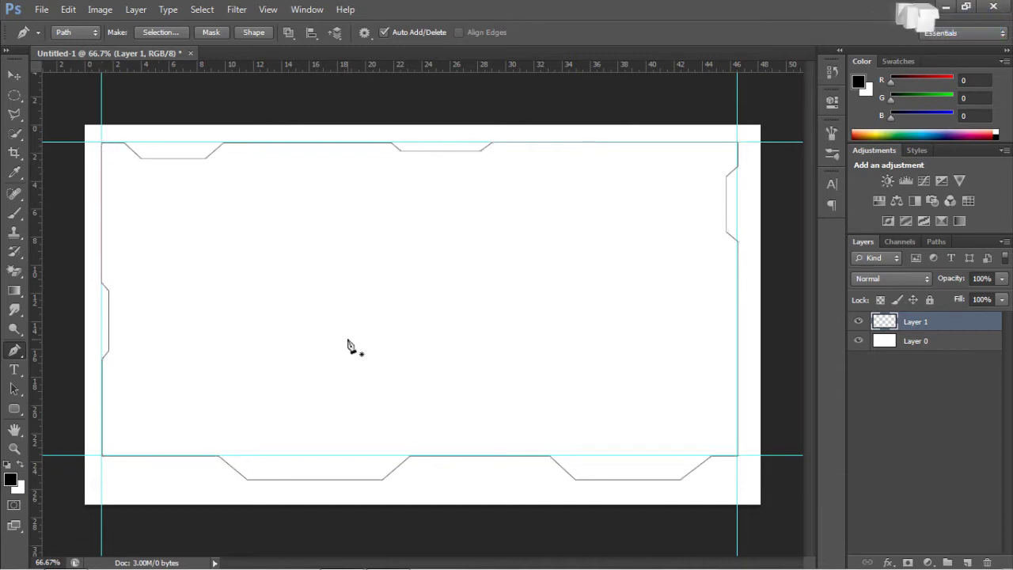
# Step: Hide the rulers and remove all four guides from the canvas
pyautogui.hotkey('ctrl', 'r')
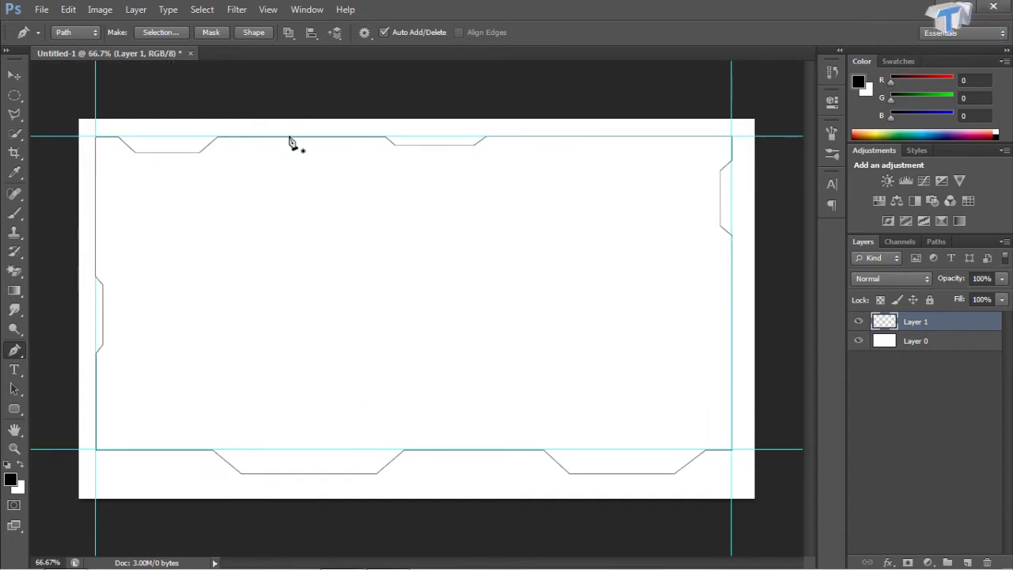
pyautogui.click(14, 74)
pyautogui.moveTo(95, 101); pyautogui.dragTo(5, 110)
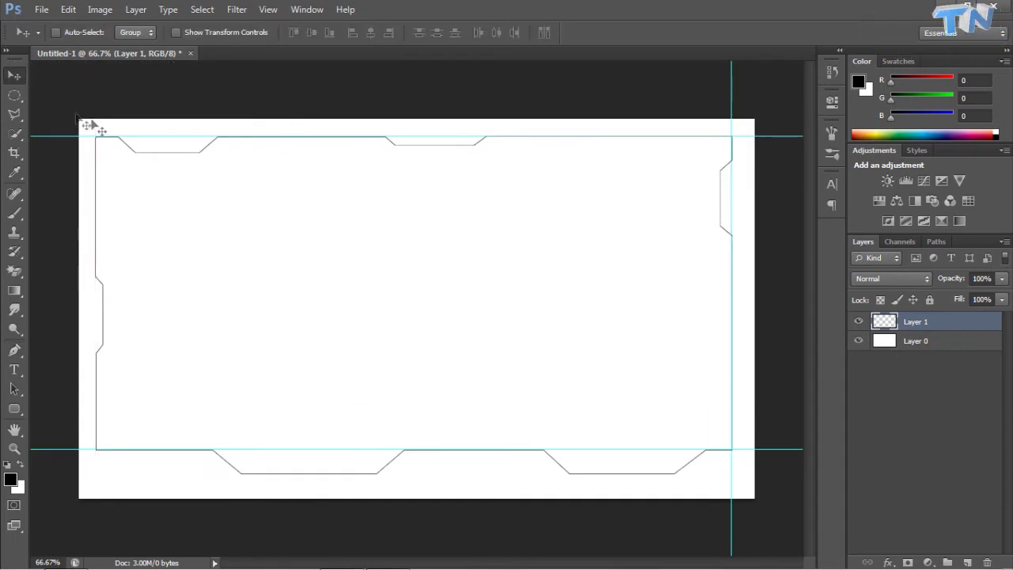
pyautogui.moveTo(101, 139); pyautogui.dragTo(103, 49)
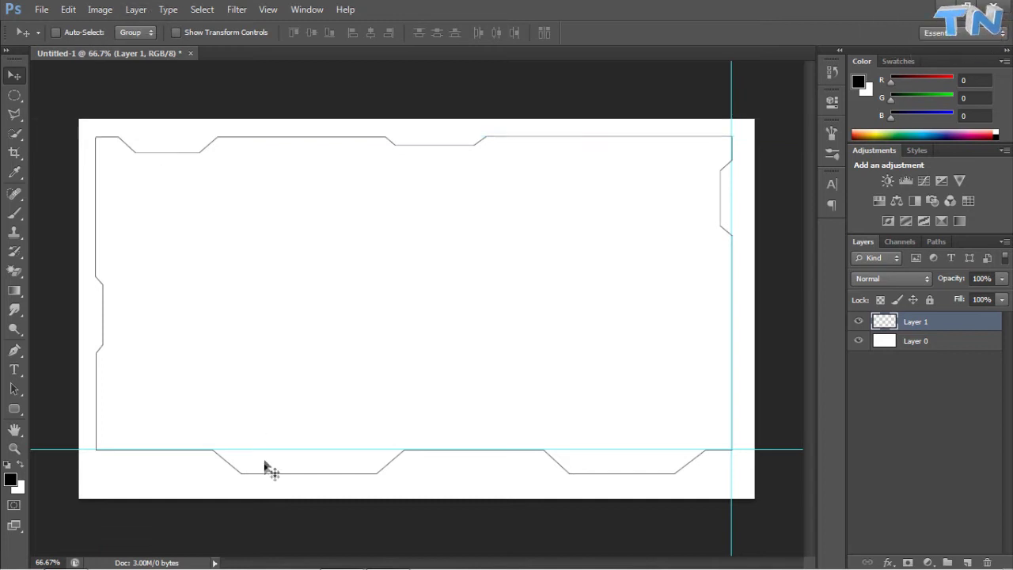
pyautogui.moveTo(265, 450); pyautogui.dragTo(269, 49)
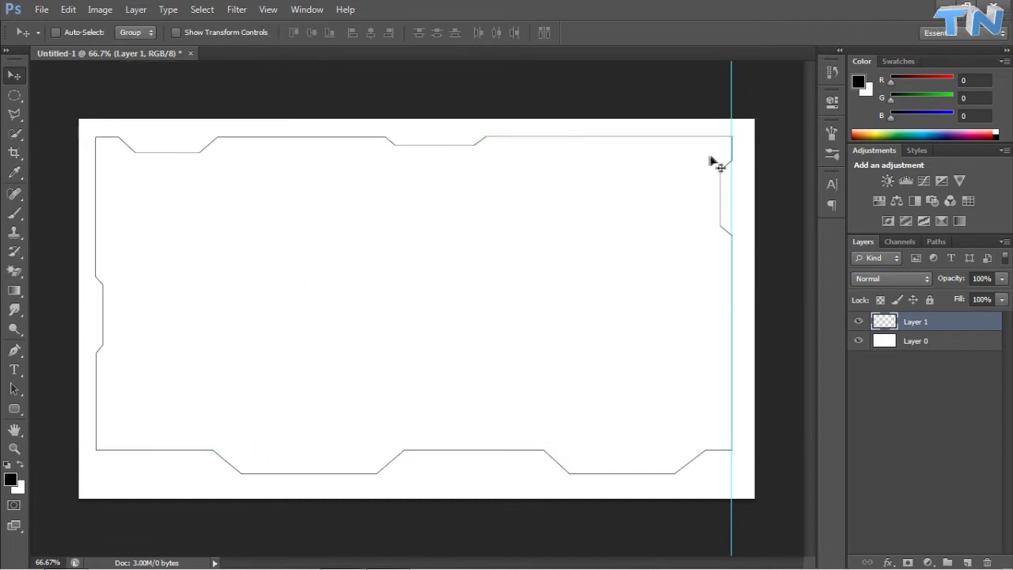
pyautogui.moveTo(731, 159); pyautogui.dragTo(2, 125)
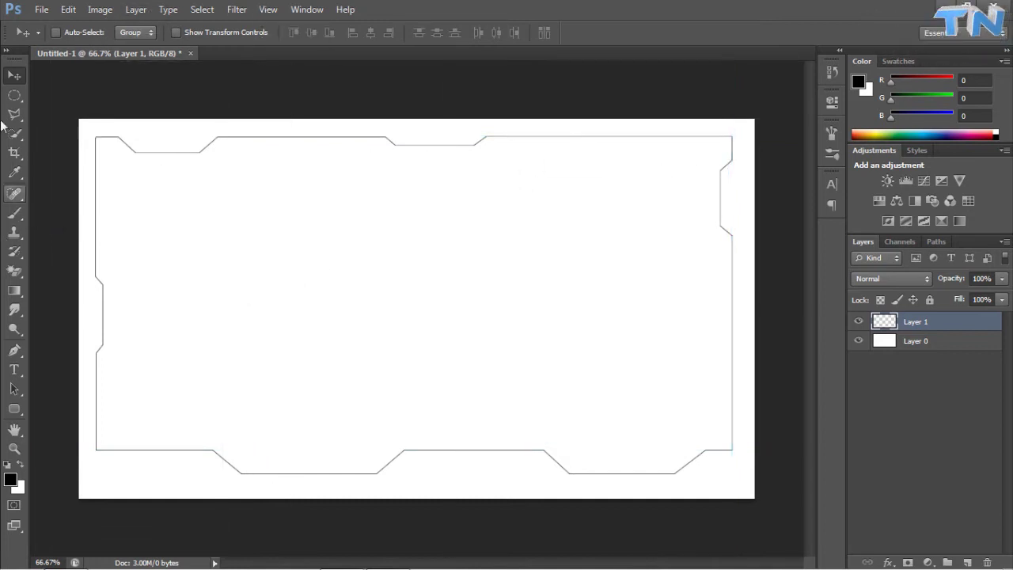
# Step: Make the path a selection, invert it, fill the outside black, and add an empty Layer 2
pyautogui.click(14, 349)
pyautogui.rightClick(220, 331)
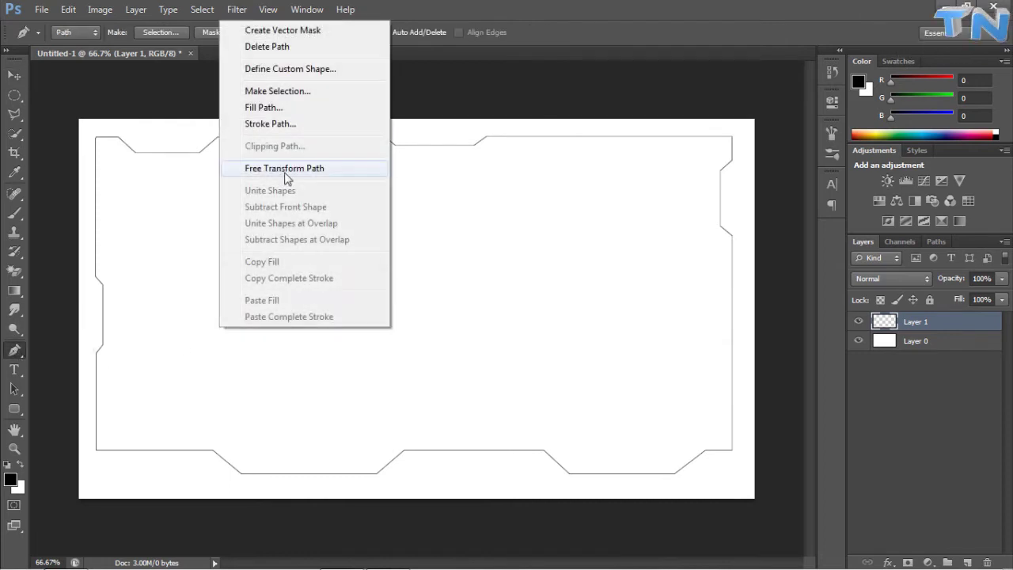
pyautogui.click(277, 91)
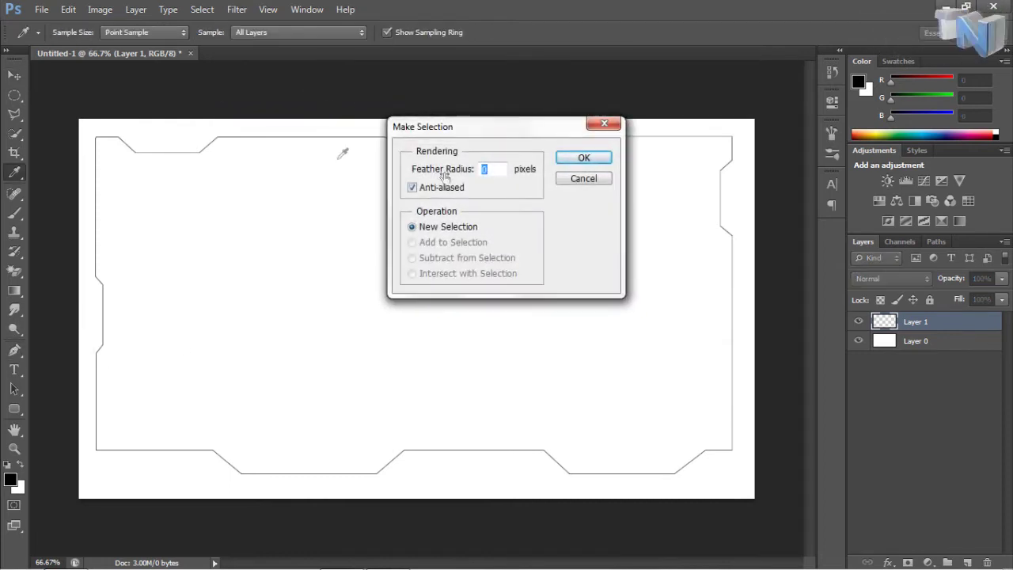
pyautogui.click(575, 162)
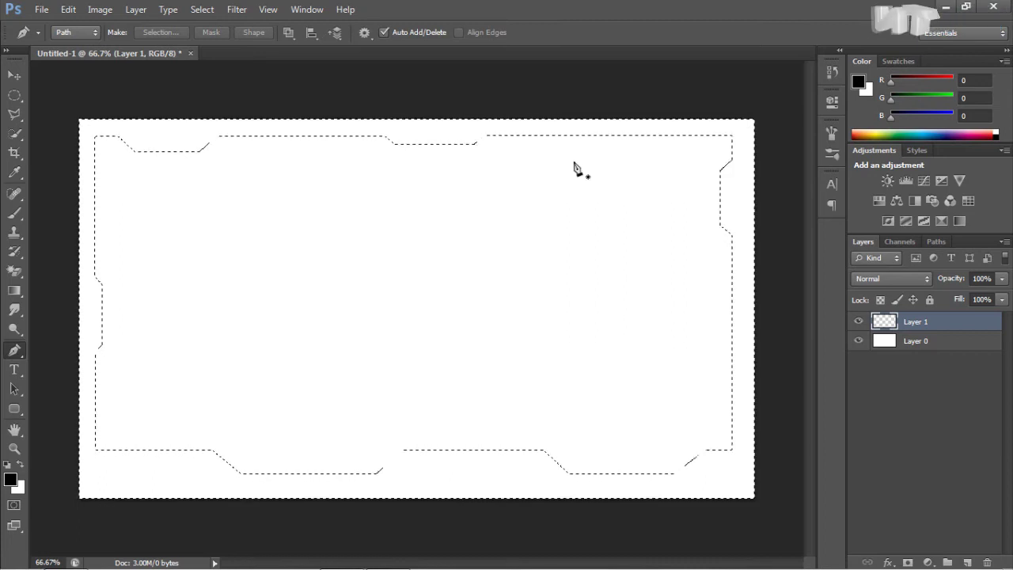
pyautogui.hotkey('ctrl', 'shift', 'i')
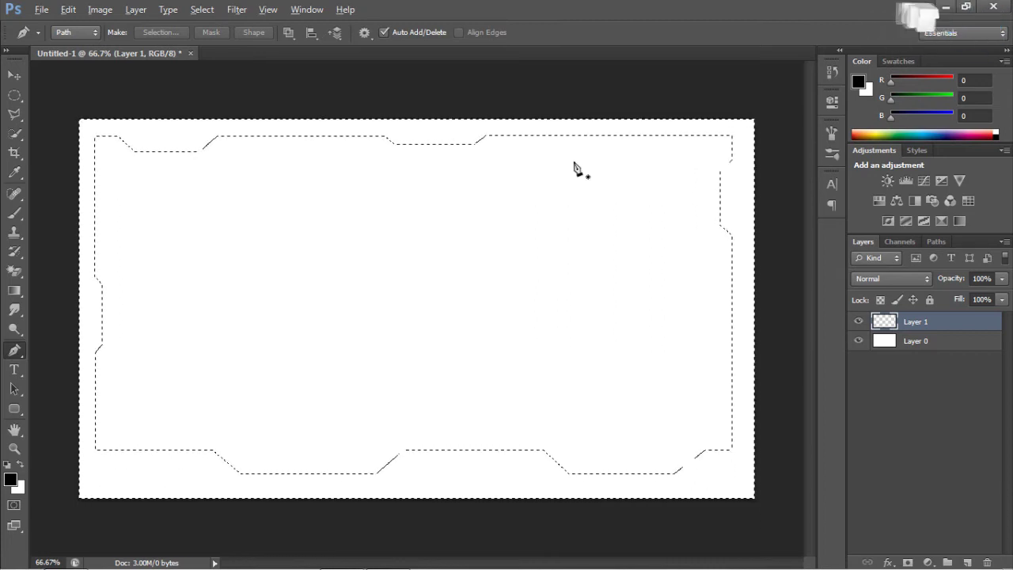
pyautogui.hotkey('alt', 'BackSpace')
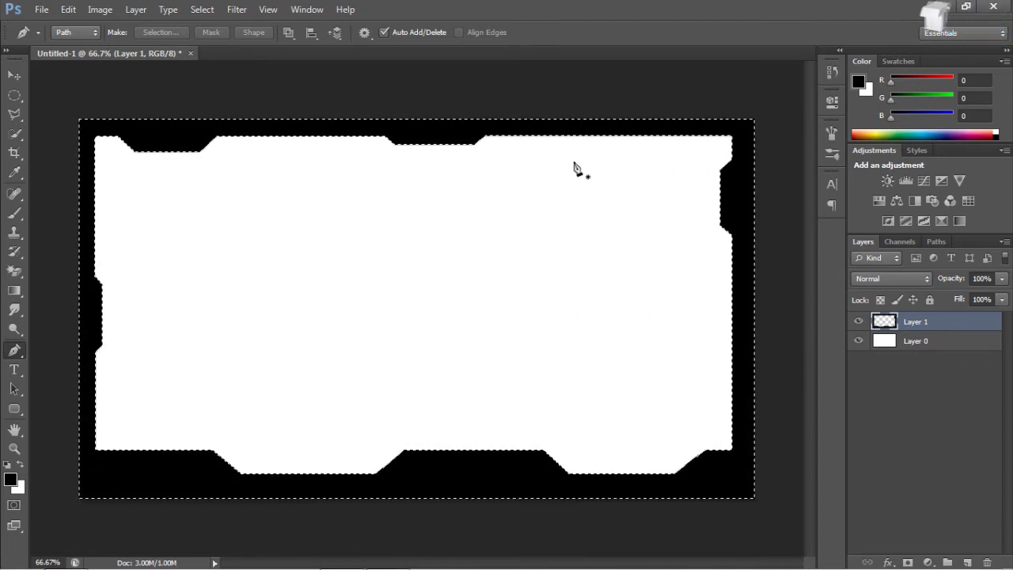
pyautogui.hotkey('ctrl', 'd')
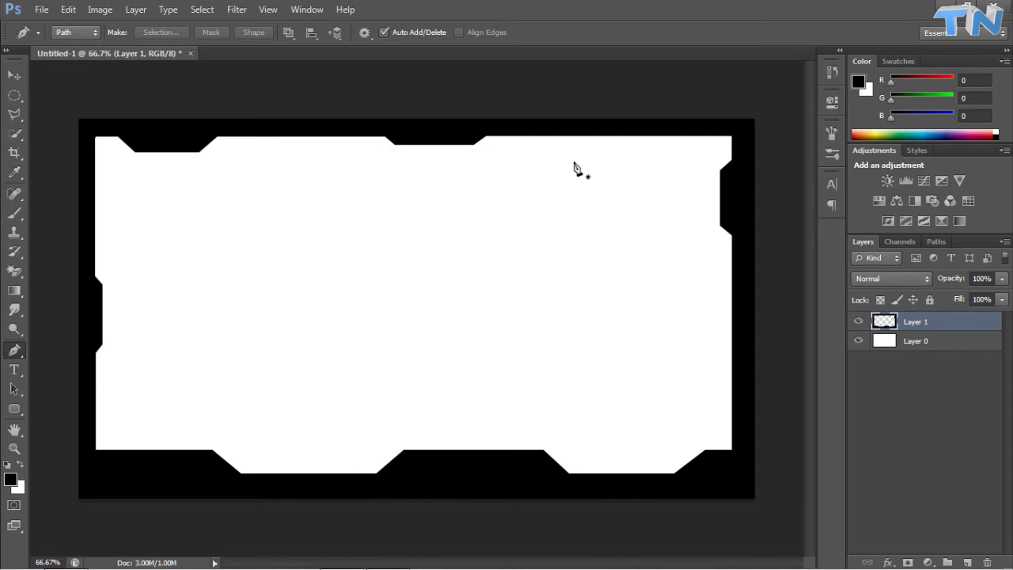
pyautogui.click(968, 561)
# Step: Place the ADP-texture-22 file from the Photoshop > GFX > Textures folder
pyautogui.click(41, 9)
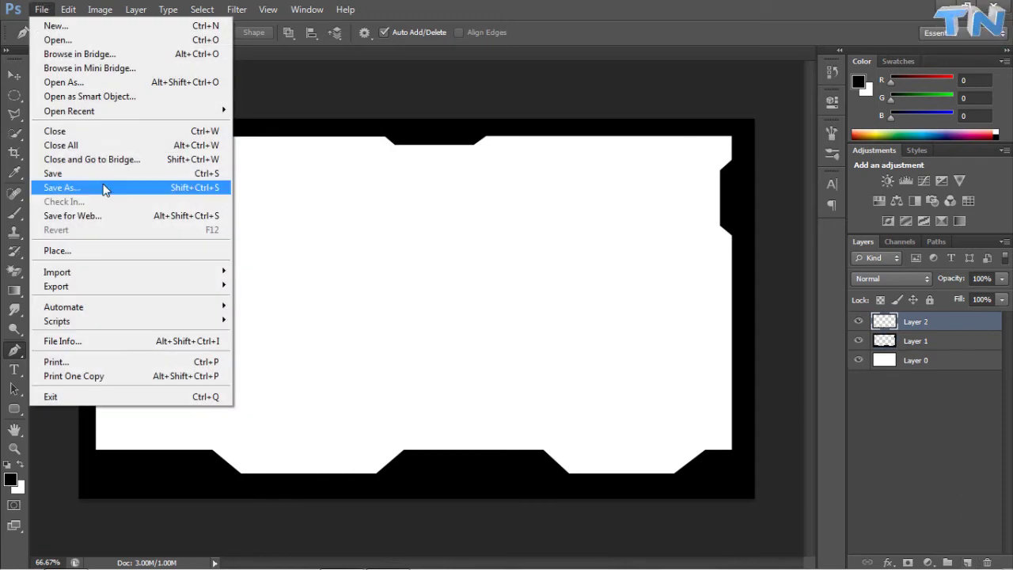
pyautogui.click(131, 251)
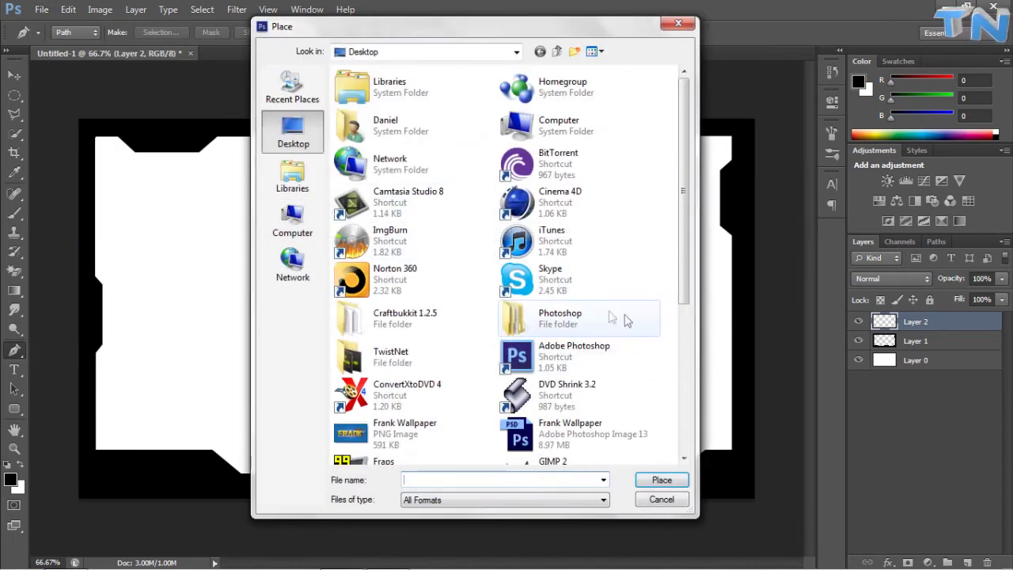
pyautogui.doubleClick(588, 322)
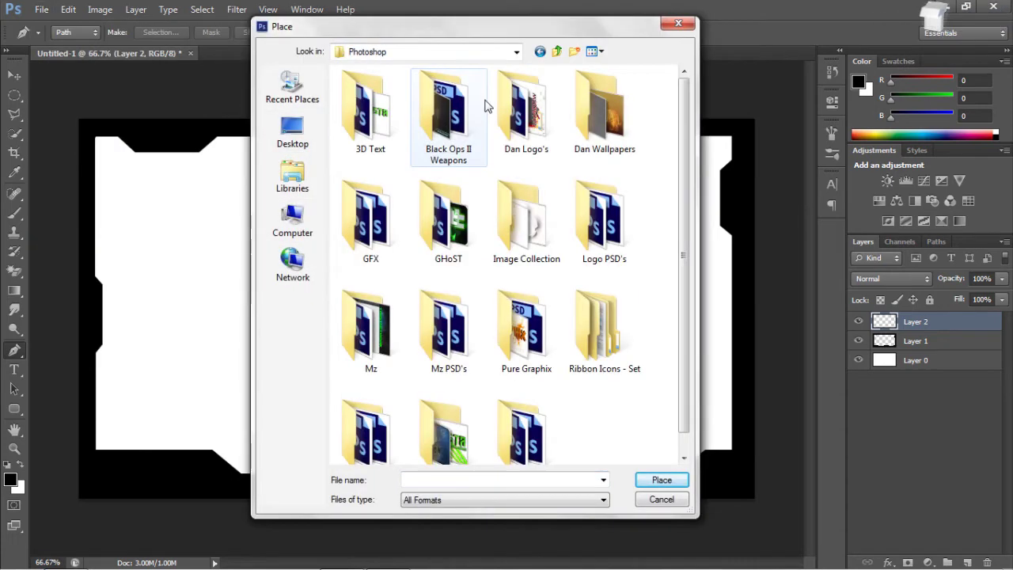
pyautogui.doubleClick(366, 218)
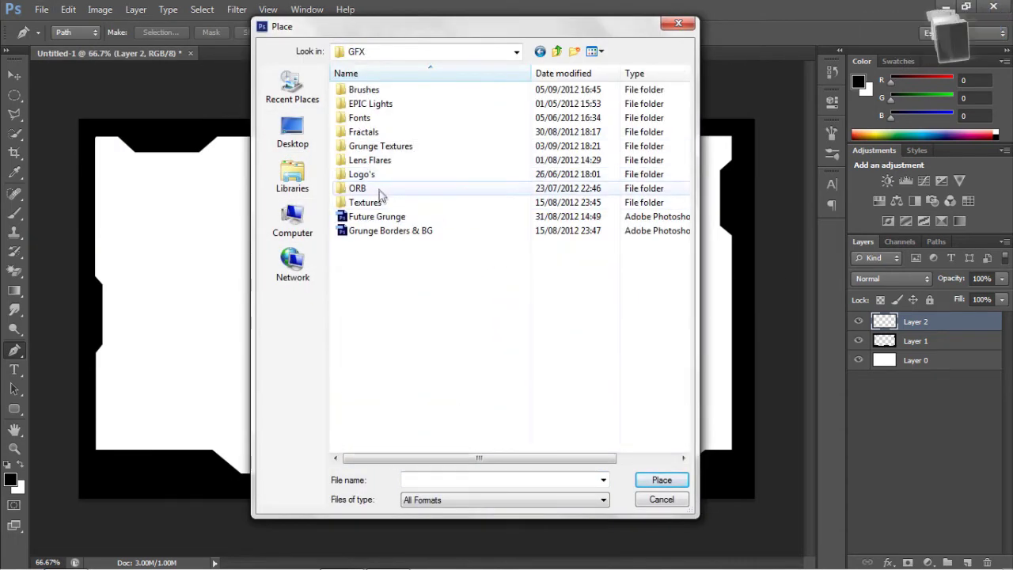
pyautogui.doubleClick(378, 202)
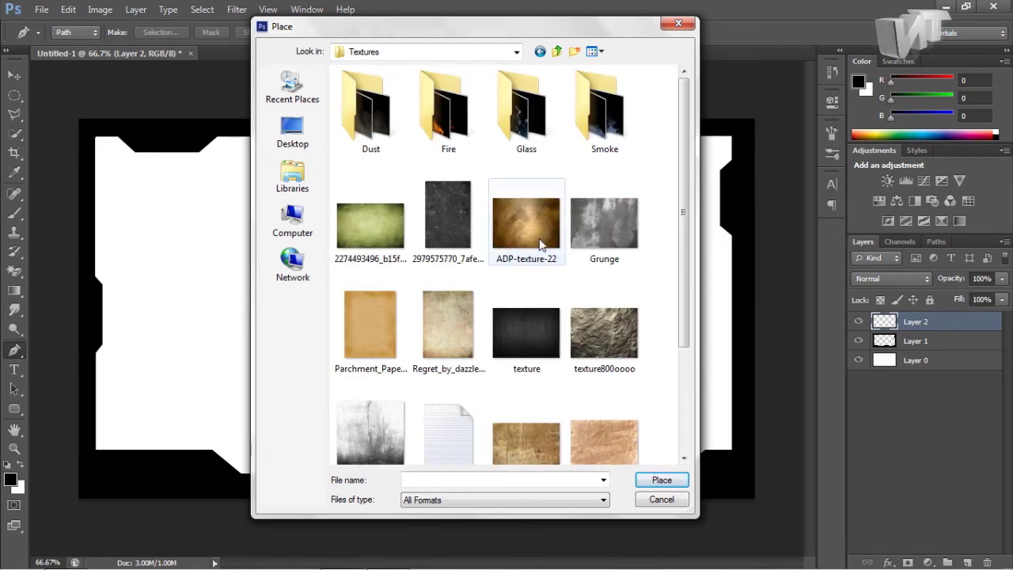
pyautogui.click(540, 245)
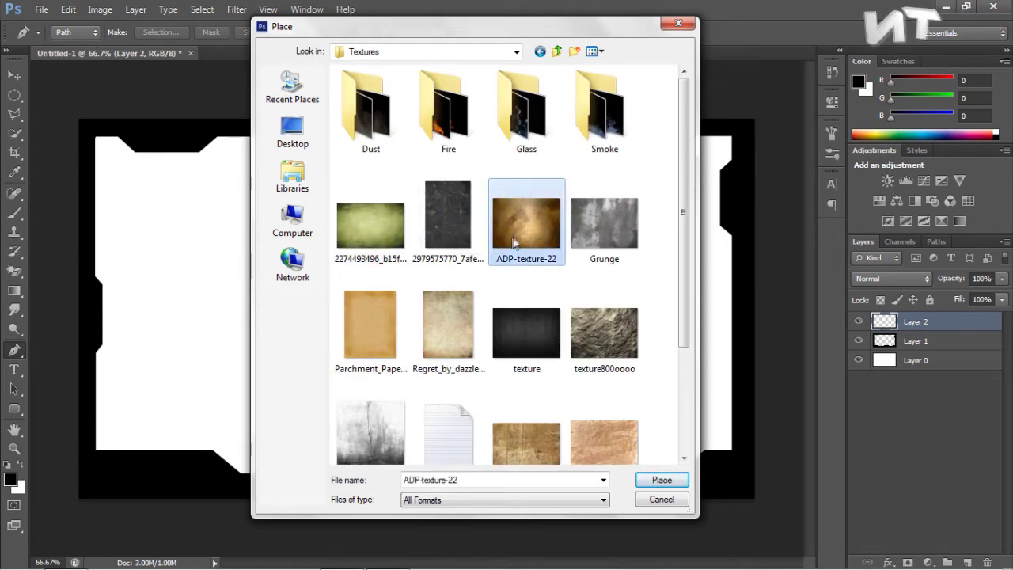
pyautogui.moveTo(513, 238); pyautogui.dragTo(493, 373)
pyautogui.click(657, 479)
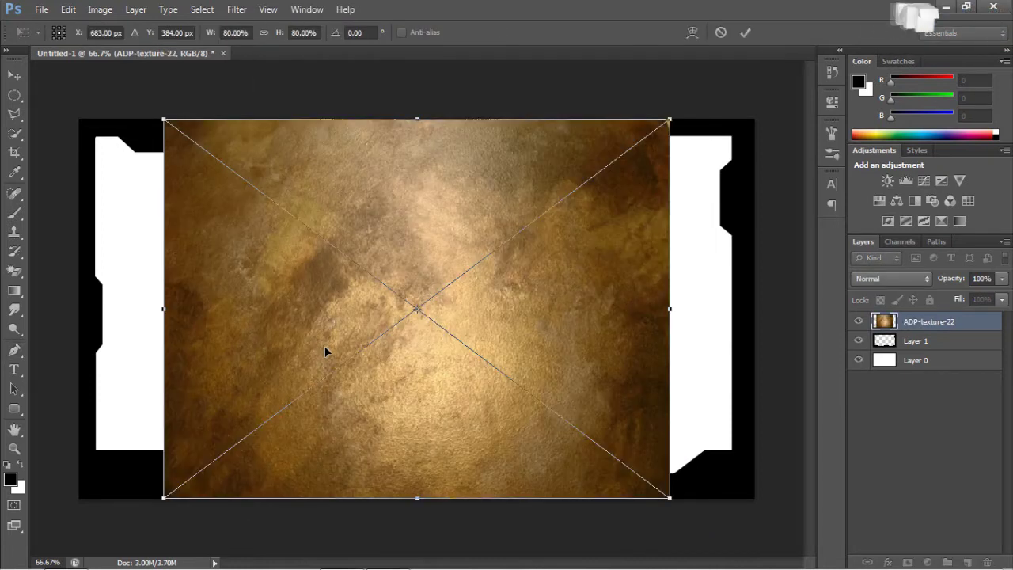
# Step: Stretch the texture across the full canvas width and commit it
pyautogui.moveTo(163, 311); pyautogui.dragTo(58, 308)
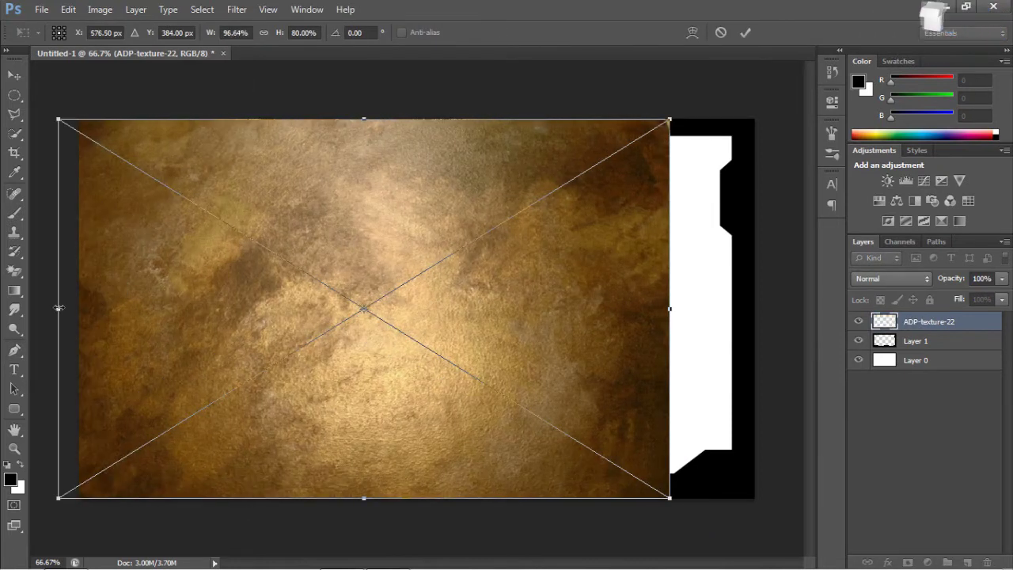
pyautogui.moveTo(672, 309); pyautogui.dragTo(755, 308)
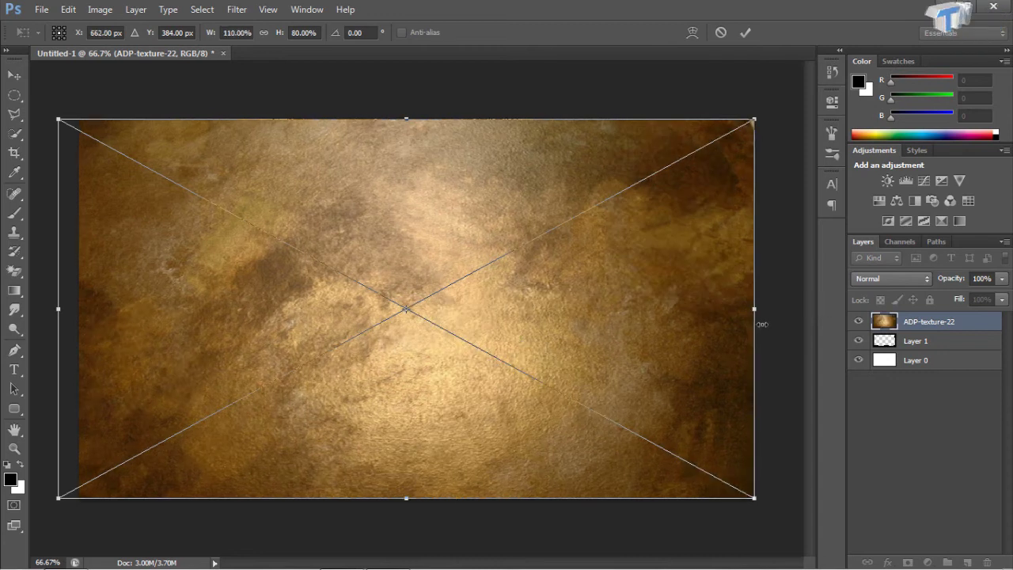
pyautogui.press('Return')
pyautogui.press('p')
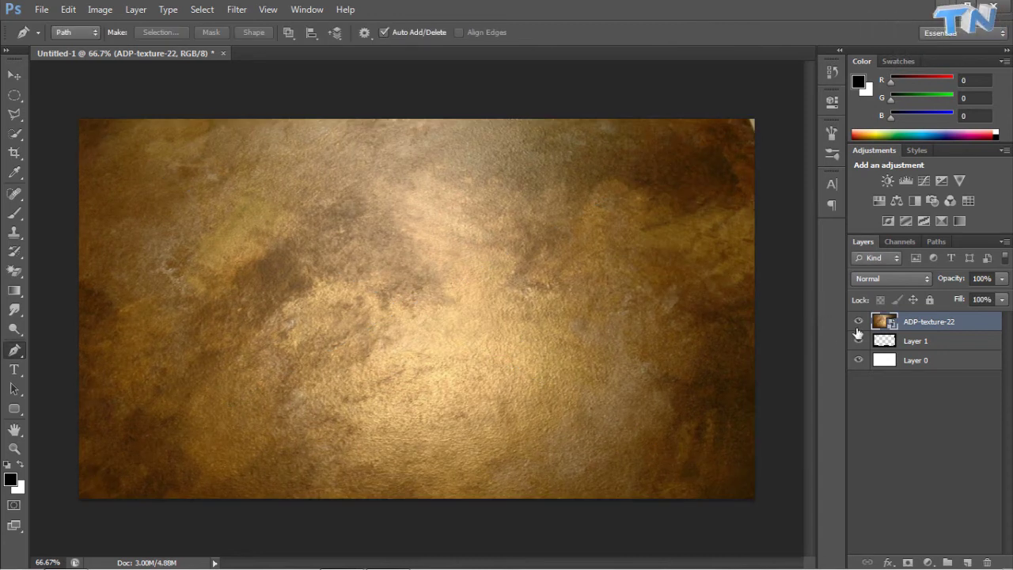
# Step: Rasterize the ADP-texture-22 layer and Alt-click to clip it onto the Layer 1 frame
pyautogui.rightClick(890, 327)
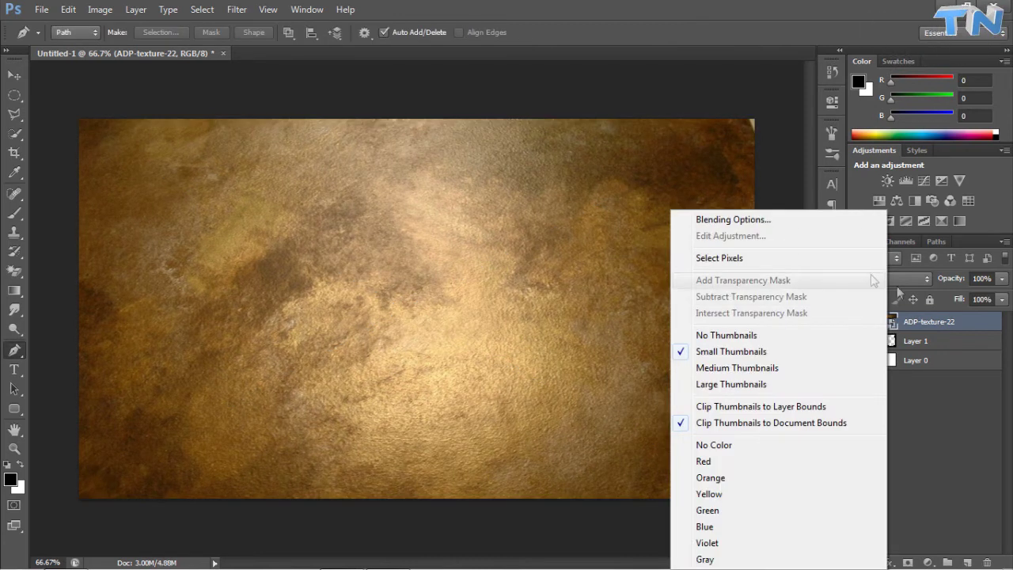
pyautogui.click(939, 321)
pyautogui.rightClick(936, 321)
pyautogui.click(822, 204)
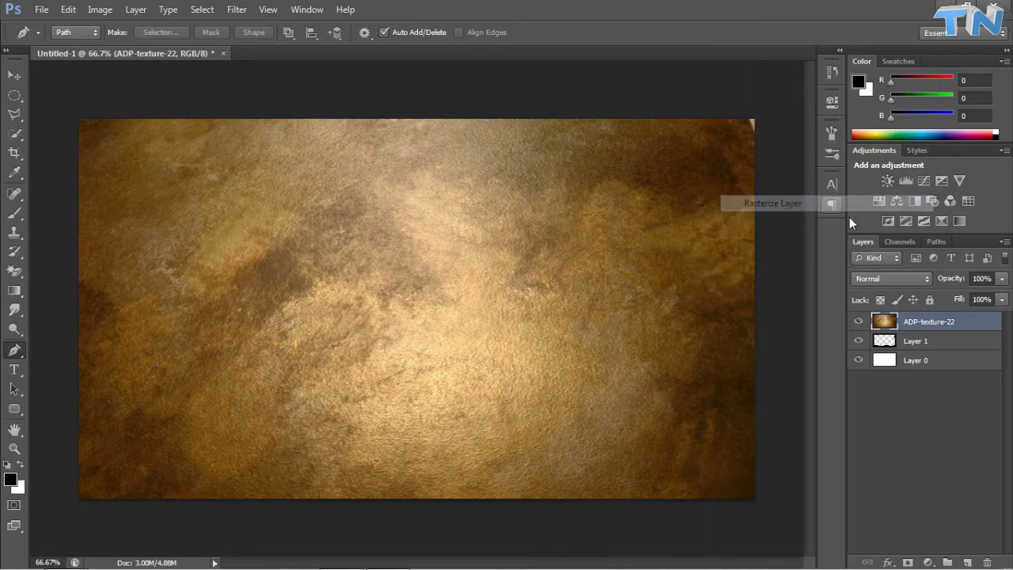
pyautogui.moveTo(922, 323); pyautogui.dragTo(924, 324)
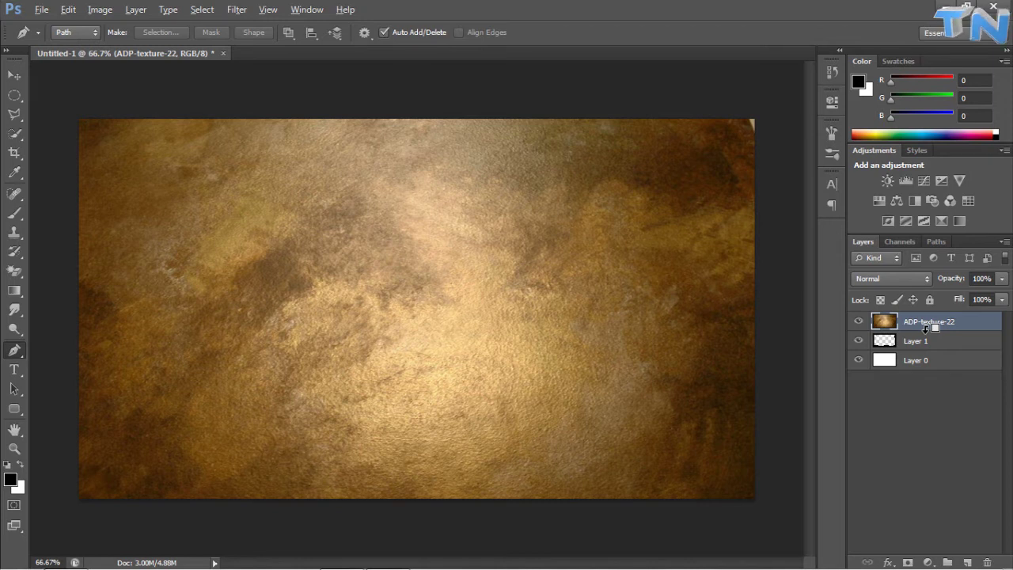
pyautogui.keyDown('alt'); pyautogui.click(924, 329); pyautogui.keyUp('alt')
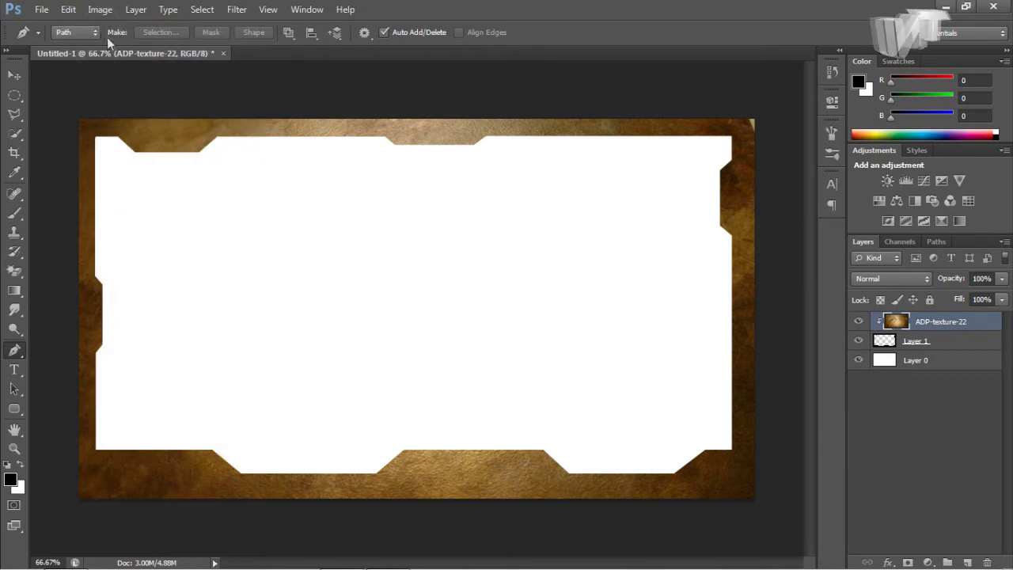
pyautogui.click(99, 10)
# Step: Desaturate the texture to grayscale and enable Colorize in Hue/Saturation
pyautogui.moveTo(122, 46)
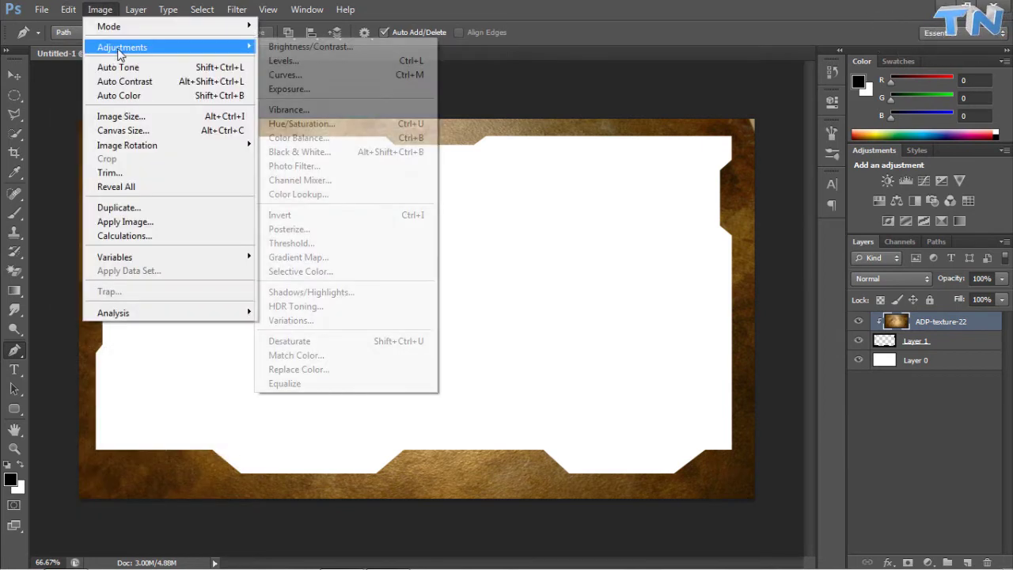
pyautogui.click(372, 341)
pyautogui.hotkey('ctrl', 'u')
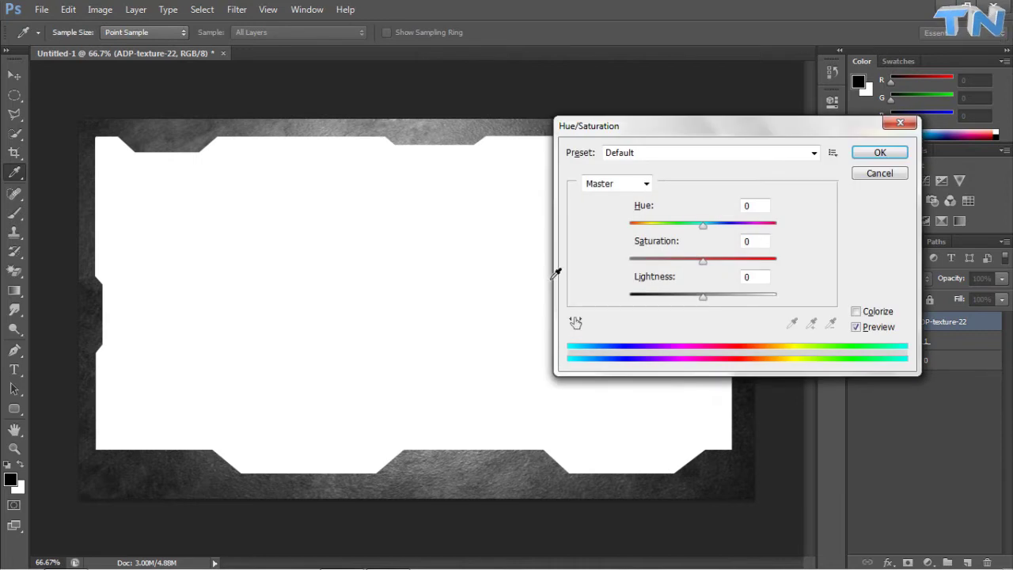
pyautogui.moveTo(723, 261); pyautogui.dragTo(744, 262)
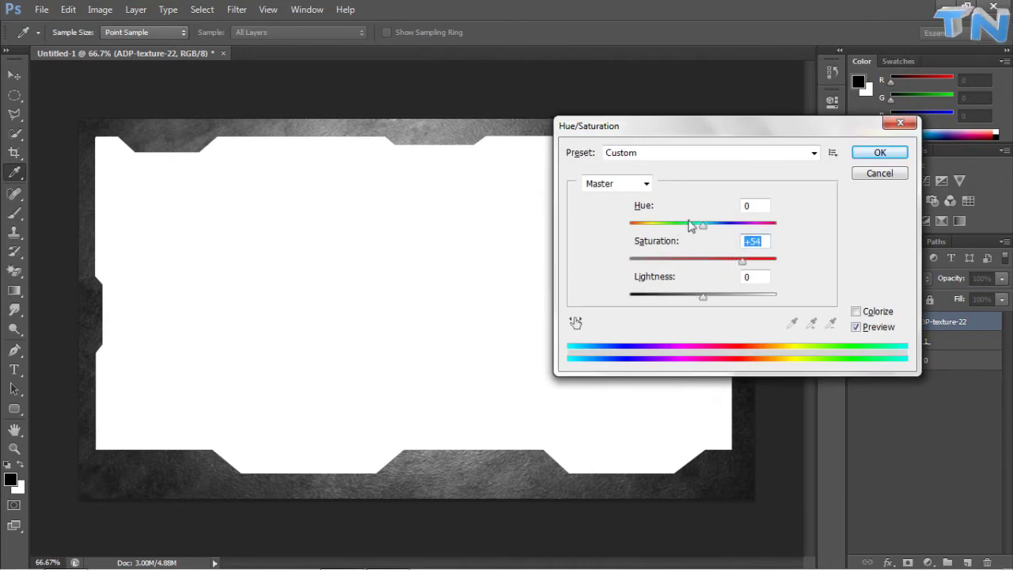
pyautogui.moveTo(692, 224); pyautogui.dragTo(665, 224)
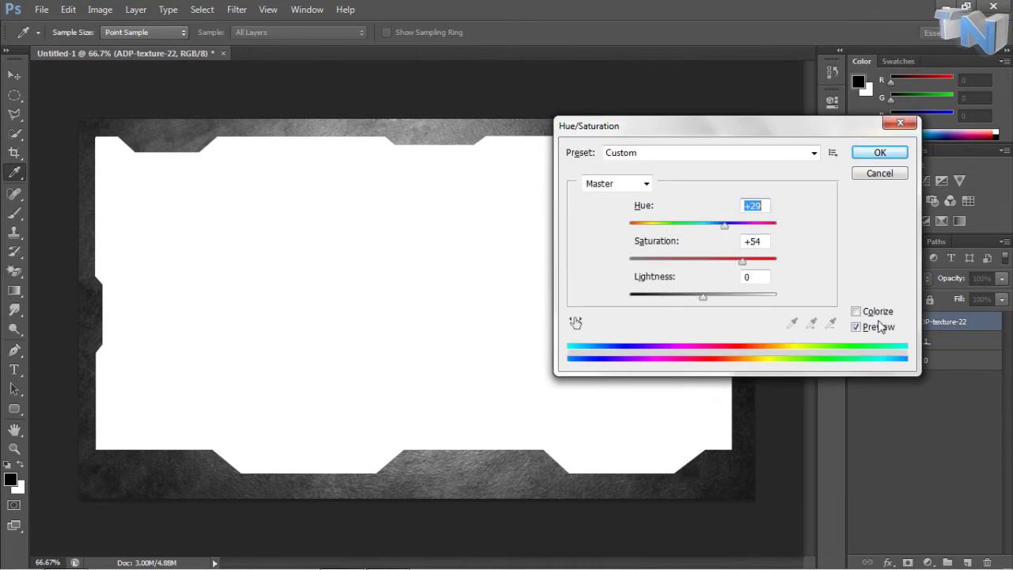
pyautogui.click(855, 311)
# Step: Set the colorize tint to Hue 200 and Saturation 52 and apply it
pyautogui.moveTo(667, 261); pyautogui.dragTo(730, 262)
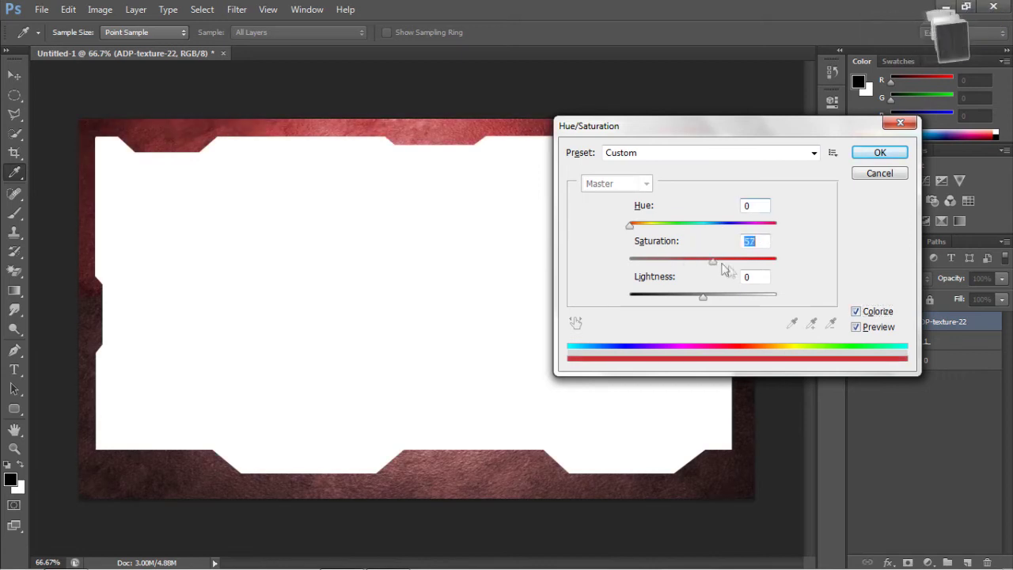
pyautogui.moveTo(631, 226); pyautogui.dragTo(682, 225)
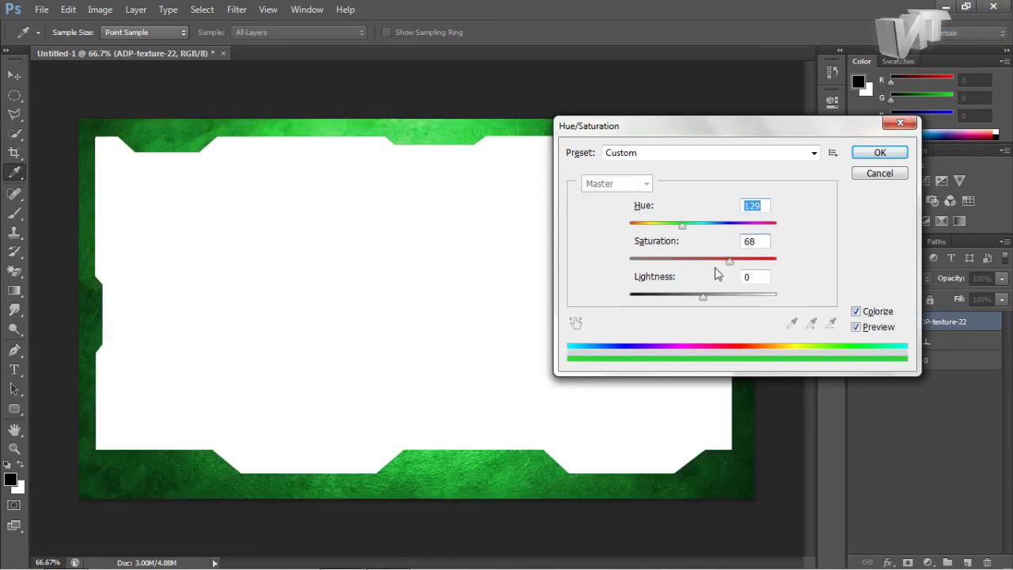
pyautogui.click(705, 260)
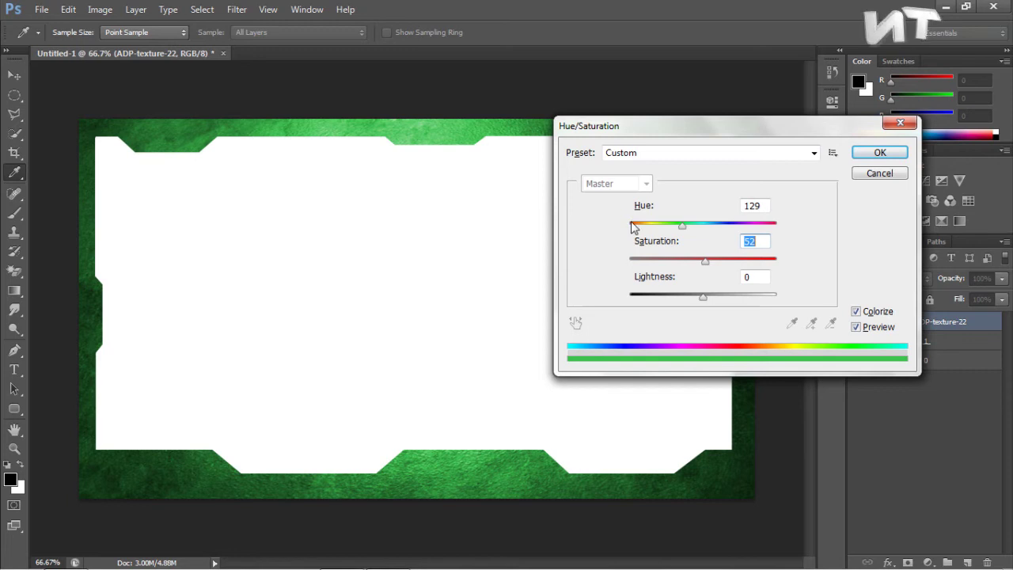
pyautogui.click(696, 228)
pyautogui.moveTo(697, 229)
pyautogui.mouseDown()
pyautogui.moveTo(720, 232)
pyautogui.moveTo(711, 231)
pyautogui.mouseUp()
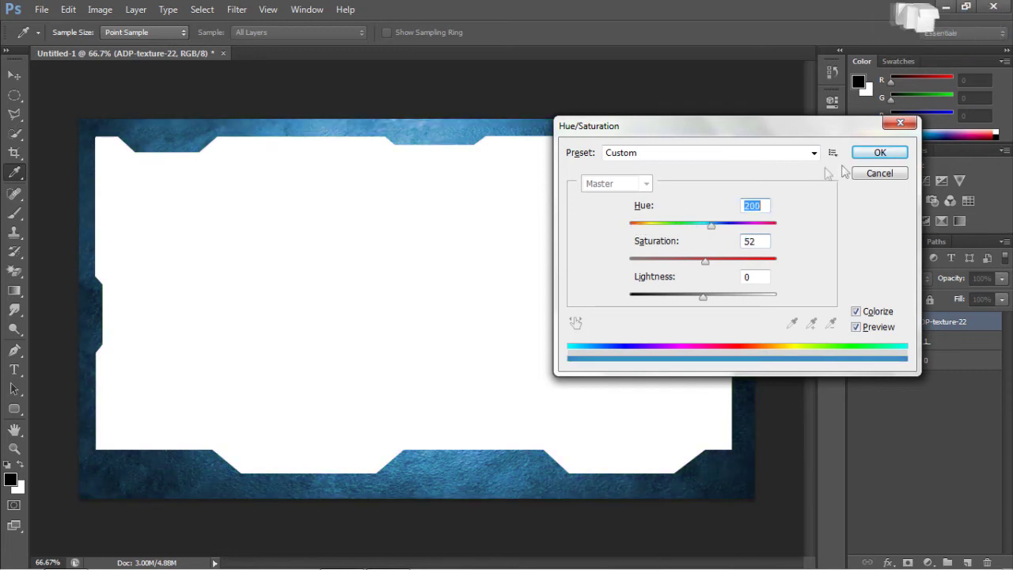
pyautogui.click(879, 152)
pyautogui.press('p')
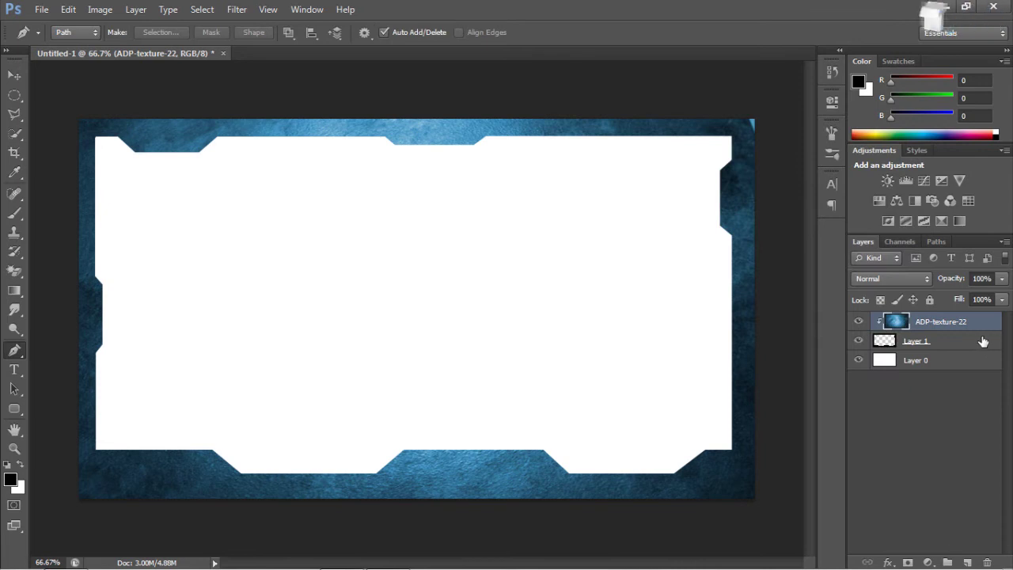
# Step: Enable a Pattern Overlay on Layer 1 with Overlay blend mode
pyautogui.doubleClick(981, 343)
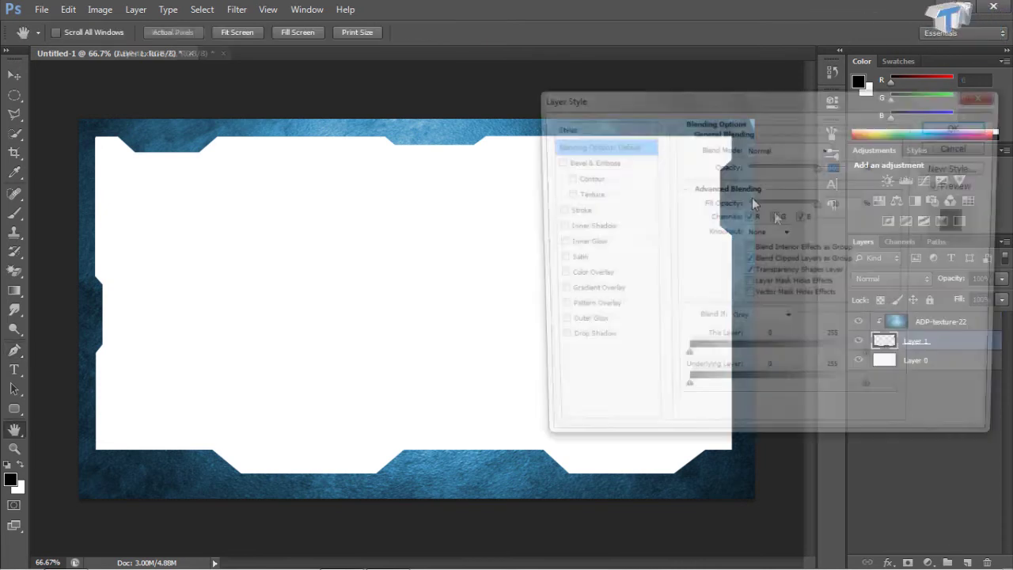
pyautogui.click(554, 308)
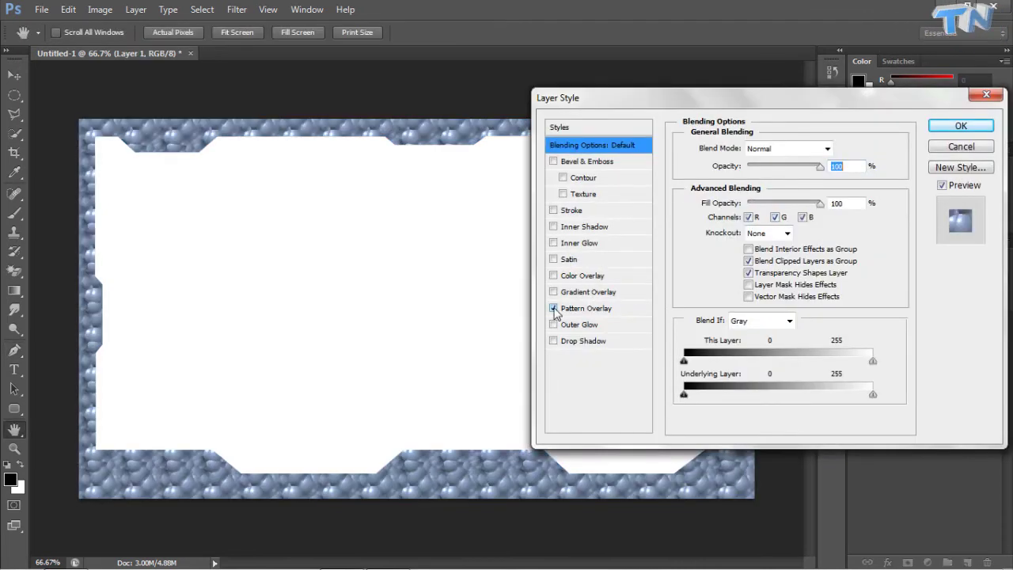
pyautogui.click(582, 309)
pyautogui.click(766, 149)
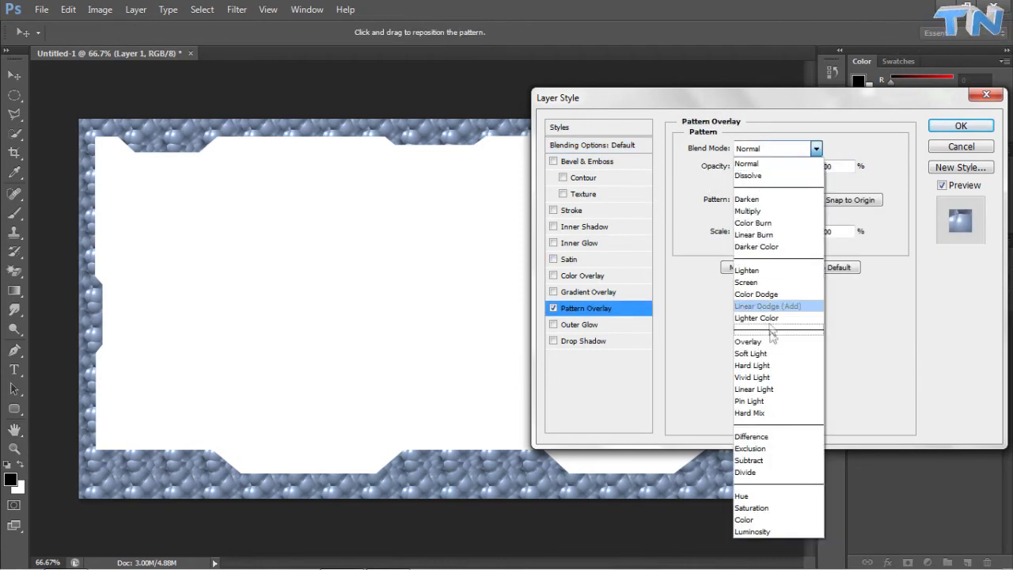
pyautogui.click(772, 345)
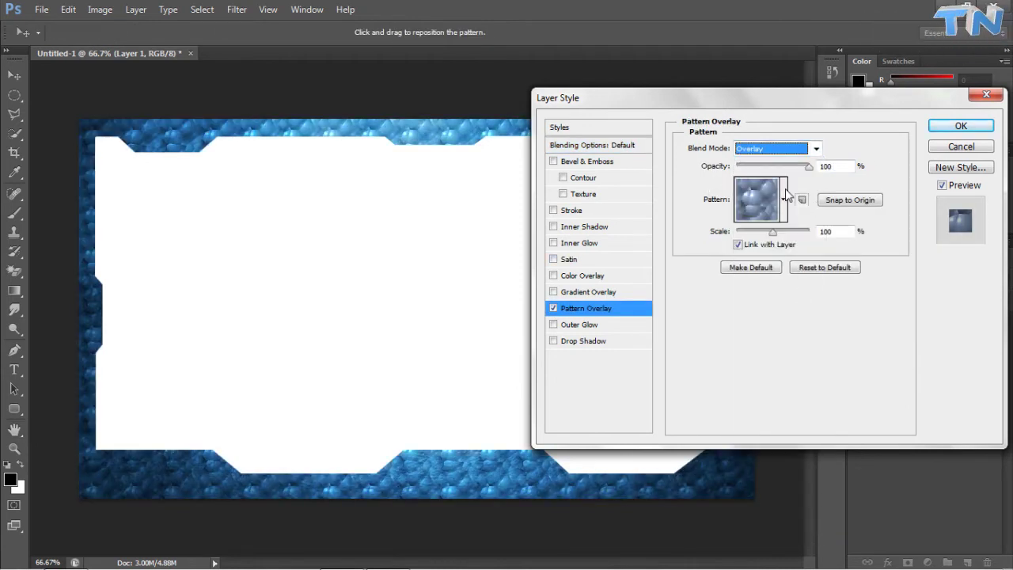
# Step: Choose the diagonal black-square pattern at 93% scale and apply the style
pyautogui.click(784, 199)
pyautogui.click(687, 292)
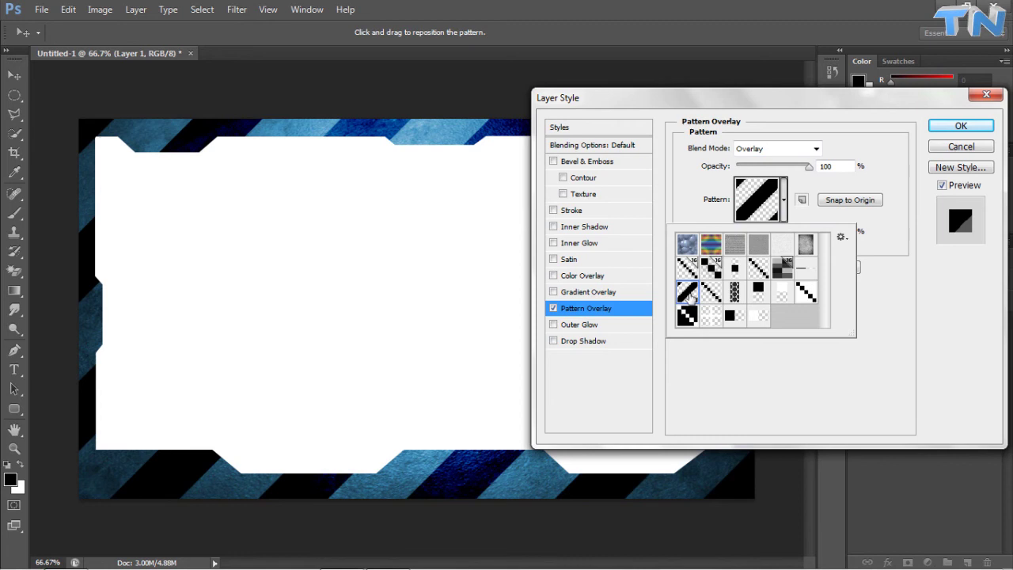
pyautogui.click(687, 315)
pyautogui.click(710, 293)
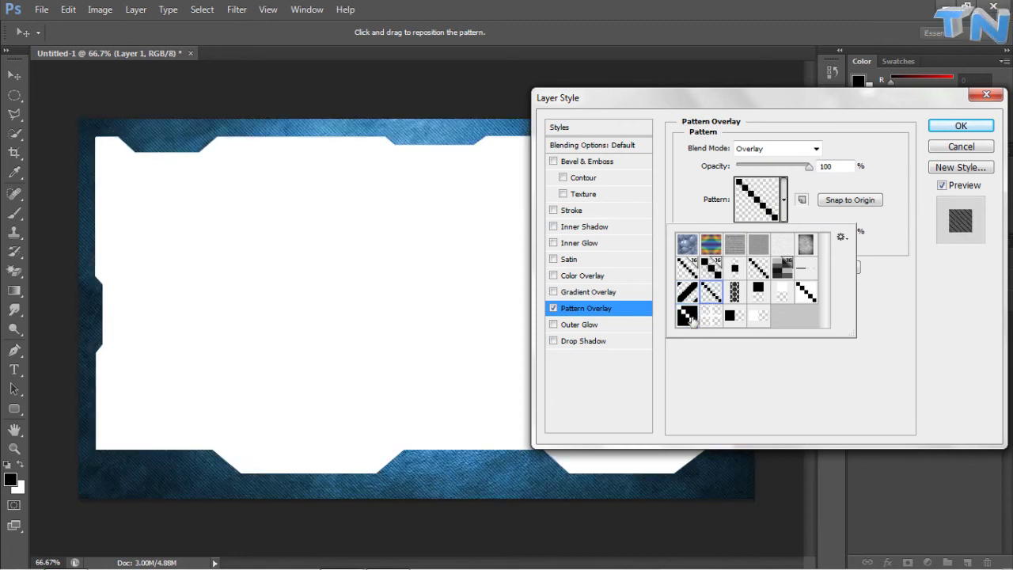
pyautogui.click(687, 316)
pyautogui.doubleClick(805, 292)
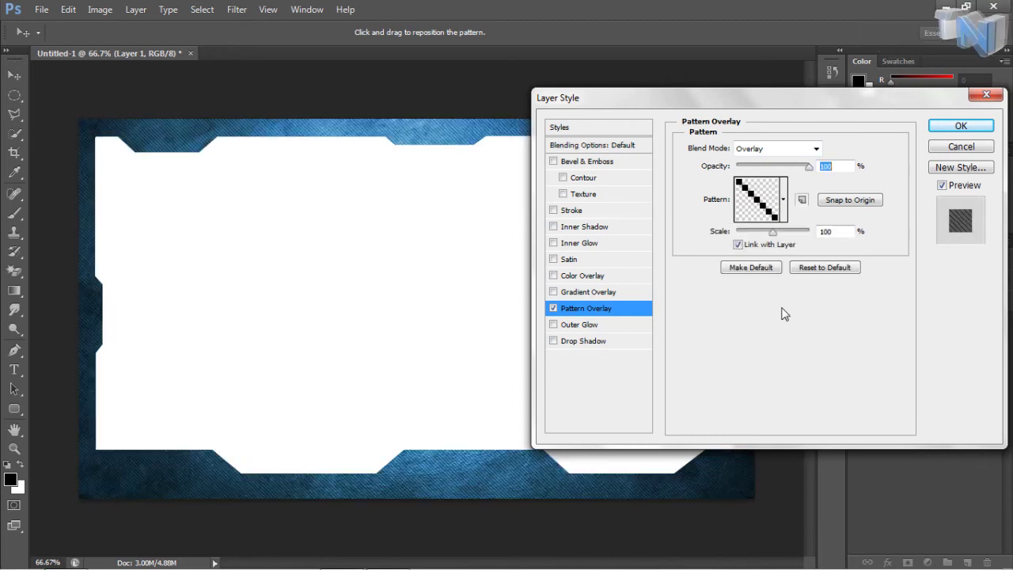
pyautogui.moveTo(772, 232); pyautogui.dragTo(772, 235)
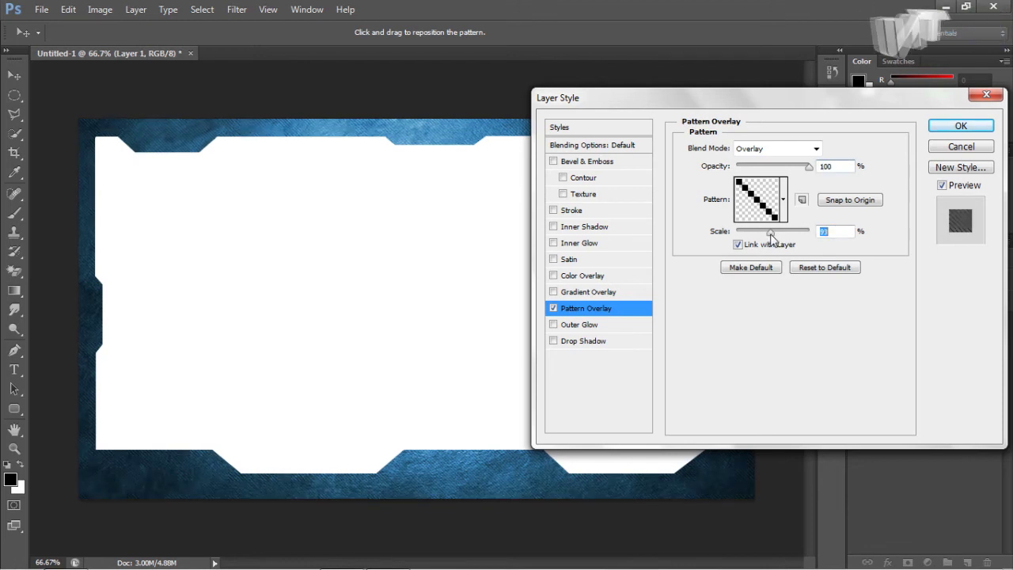
pyautogui.click(959, 126)
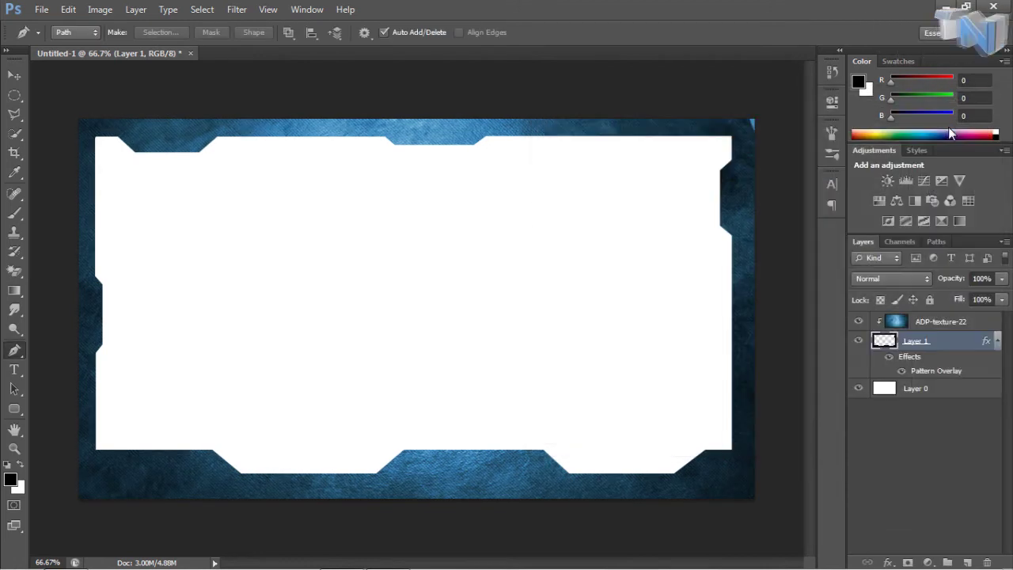
# Step: Reopen Layer 1's layer style and enable Inner Glow on the frame
pyautogui.press('h')
pyautogui.doubleClick(962, 352)
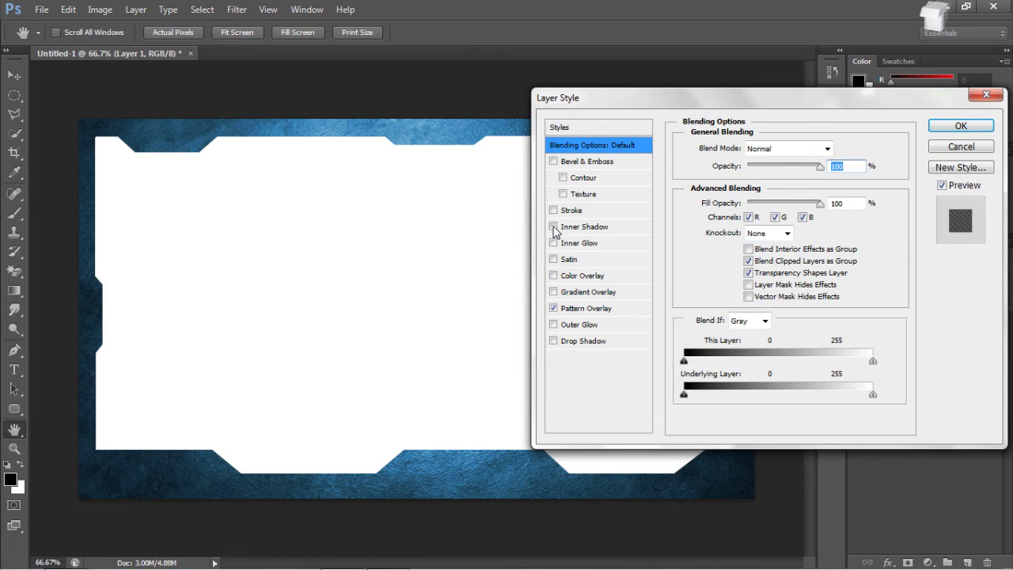
pyautogui.click(554, 325)
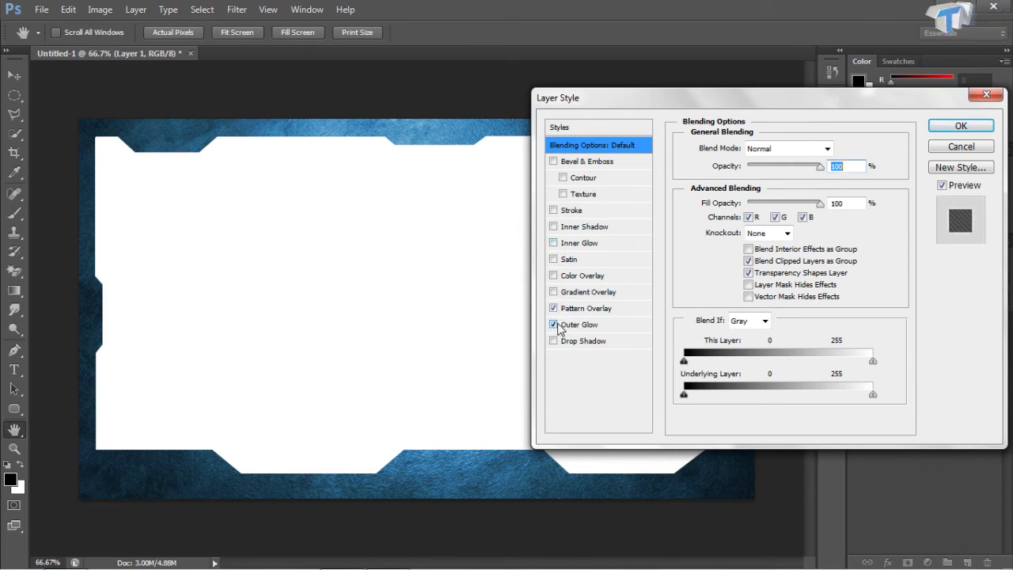
pyautogui.click(553, 325)
pyautogui.click(553, 307)
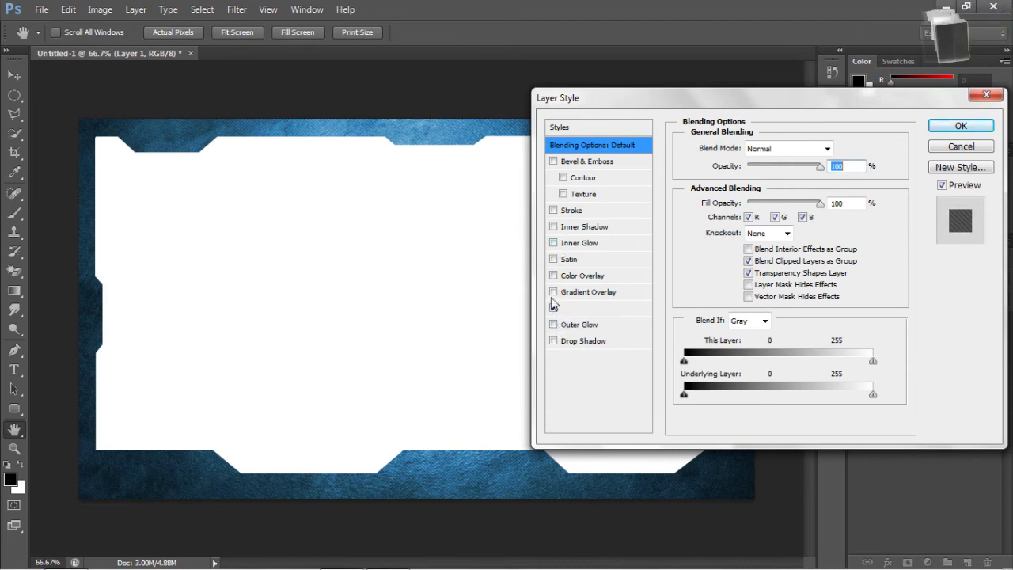
pyautogui.click(553, 243)
pyautogui.click(576, 245)
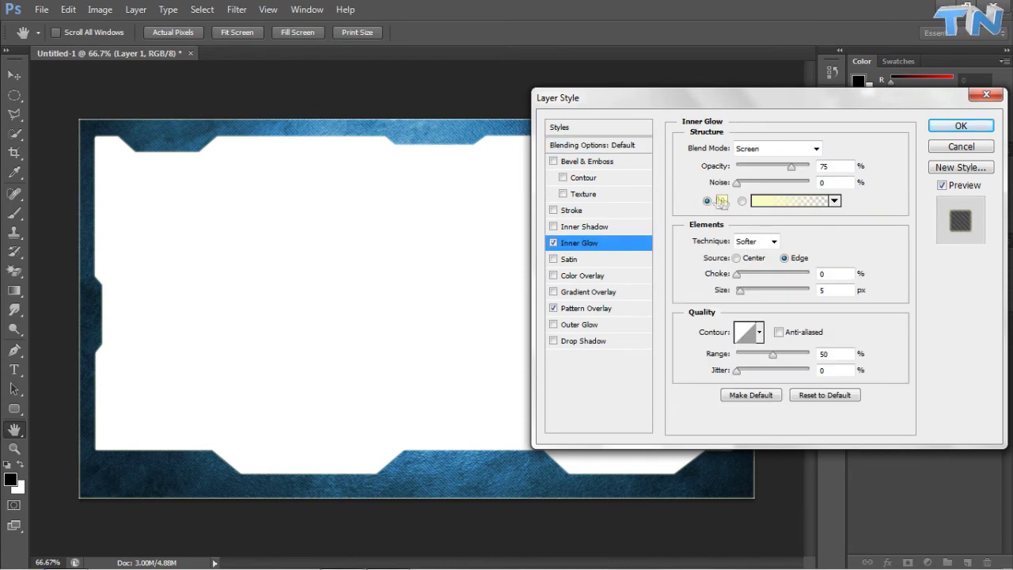
# Step: Make the inner glow black, Normal blend mode, 100% opacity, size 24 px
pyautogui.click(721, 201)
pyautogui.moveTo(491, 317); pyautogui.dragTo(434, 388)
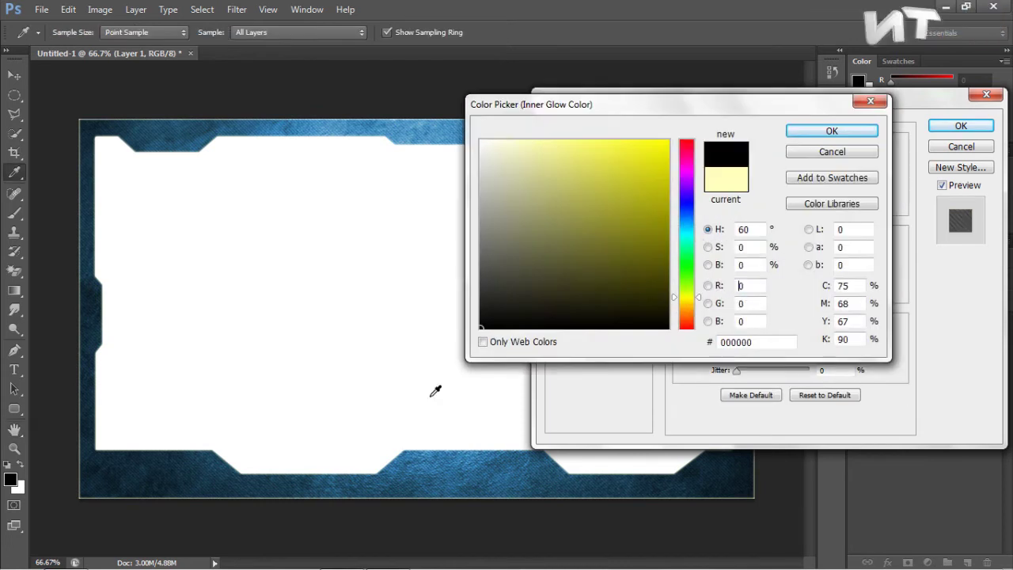
pyautogui.click(831, 132)
pyautogui.click(772, 148)
pyautogui.click(760, 152)
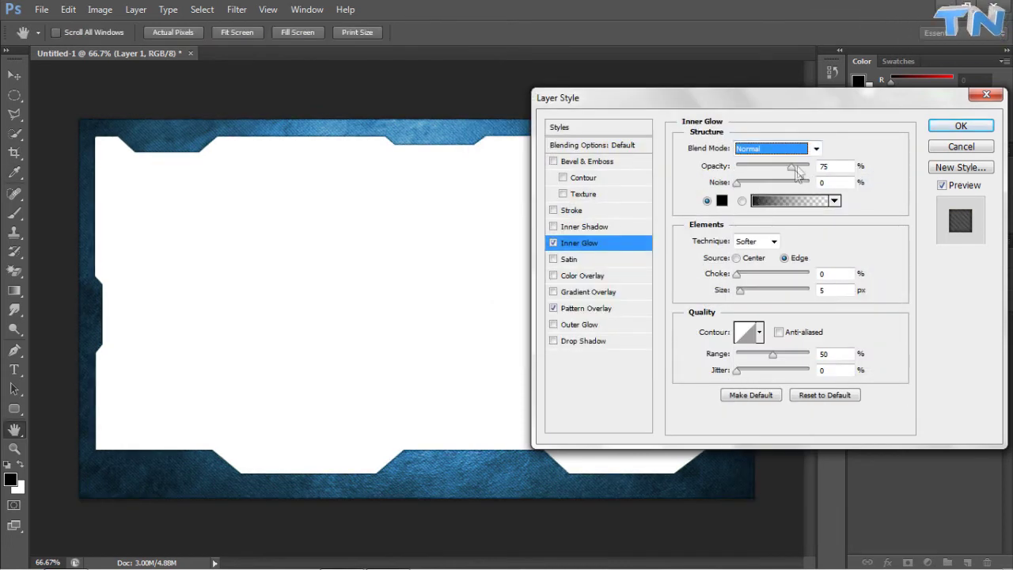
pyautogui.moveTo(796, 167); pyautogui.dragTo(808, 167)
pyautogui.moveTo(740, 290); pyautogui.dragTo(745, 290)
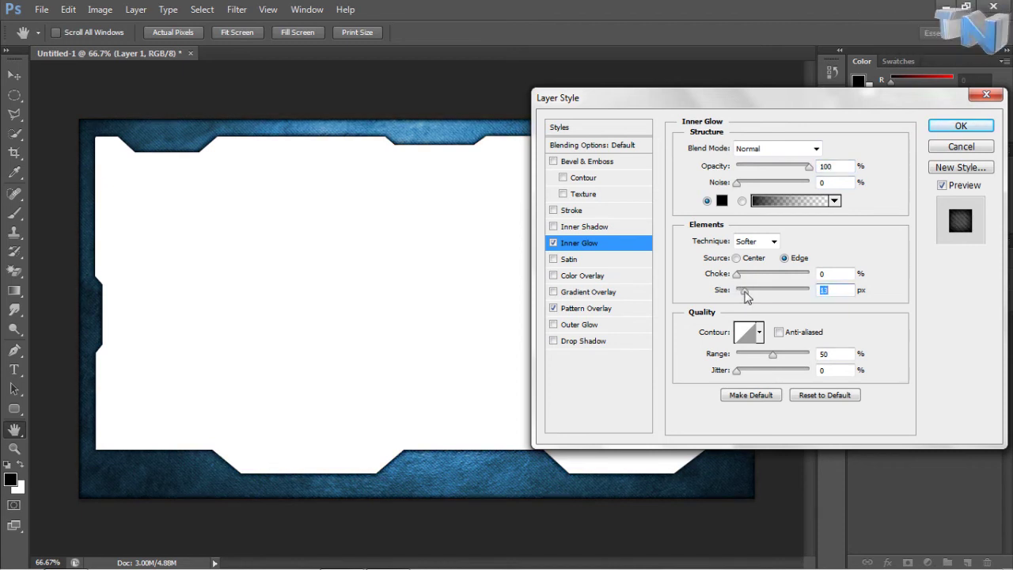
pyautogui.moveTo(745, 290); pyautogui.dragTo(747, 290)
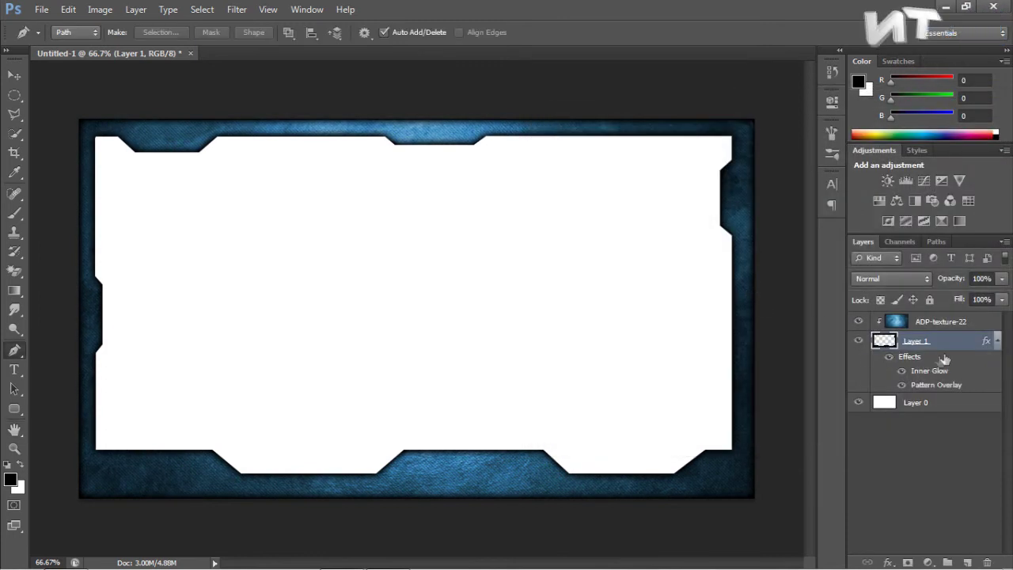
# Step: Reopen Layer 1's layer style, discard a trial drop shadow, and enable Outer Glow
pyautogui.doubleClick(934, 357)
pyautogui.click(554, 341)
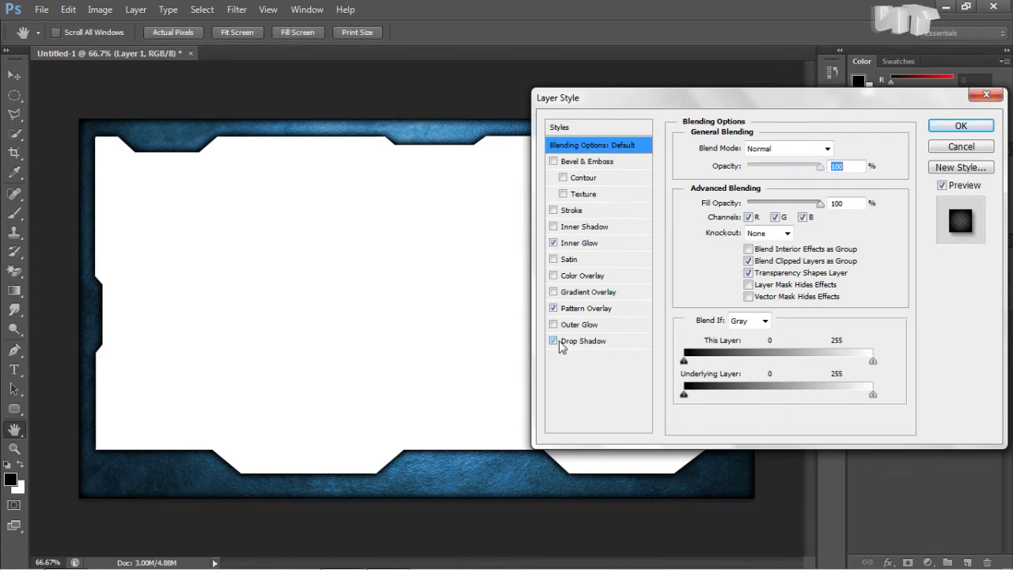
pyautogui.click(555, 341)
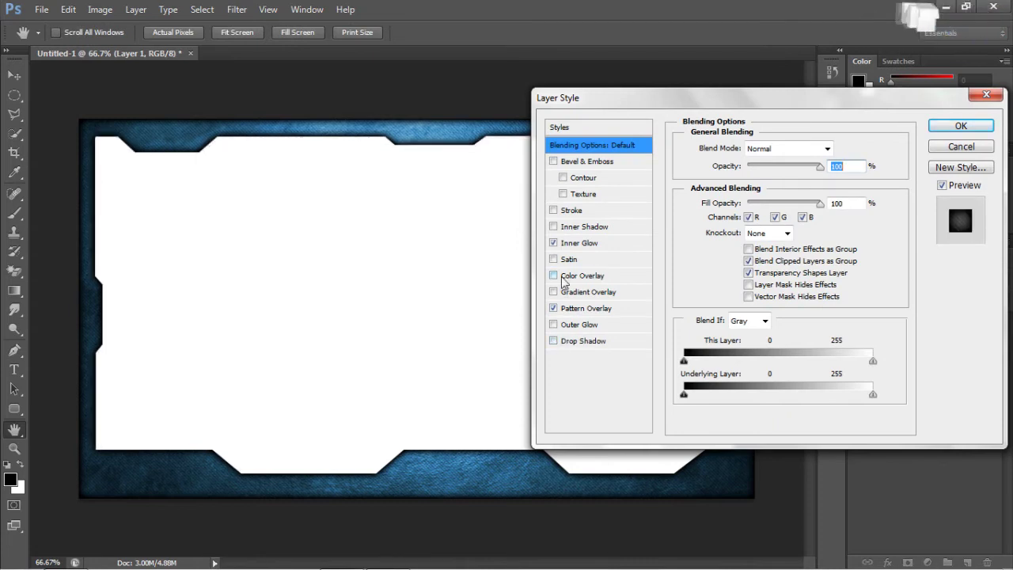
pyautogui.click(571, 325)
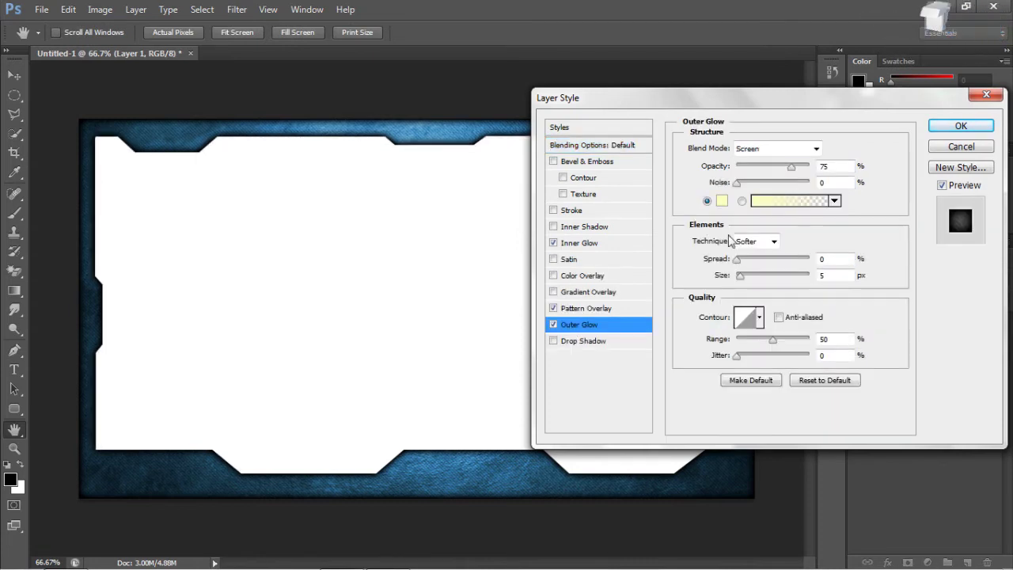
# Step: Set the outer glow to black, Normal, 100% opacity, 21 px and apply the styles
pyautogui.click(721, 200)
pyautogui.moveTo(490, 317); pyautogui.dragTo(455, 392)
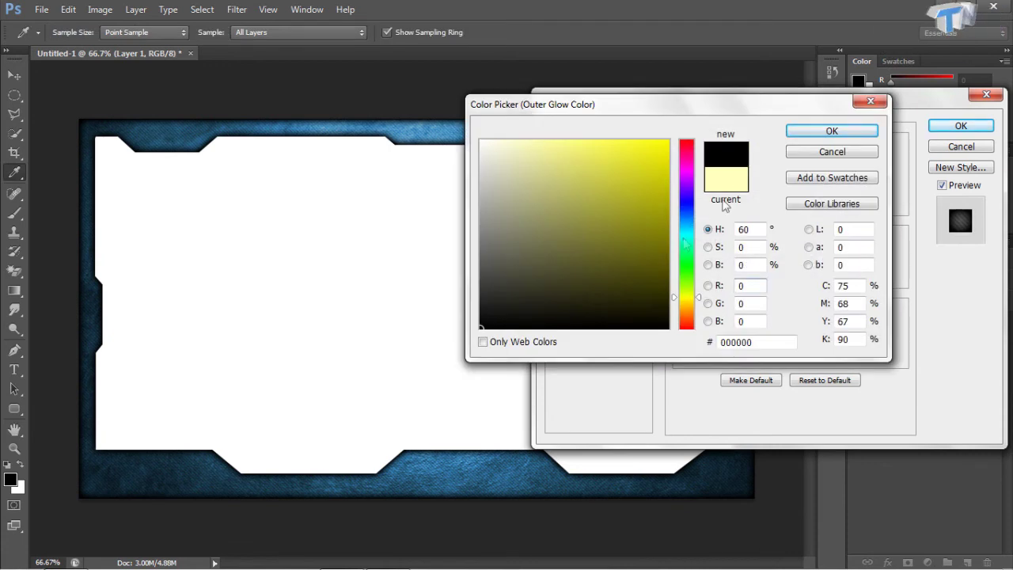
pyautogui.click(831, 130)
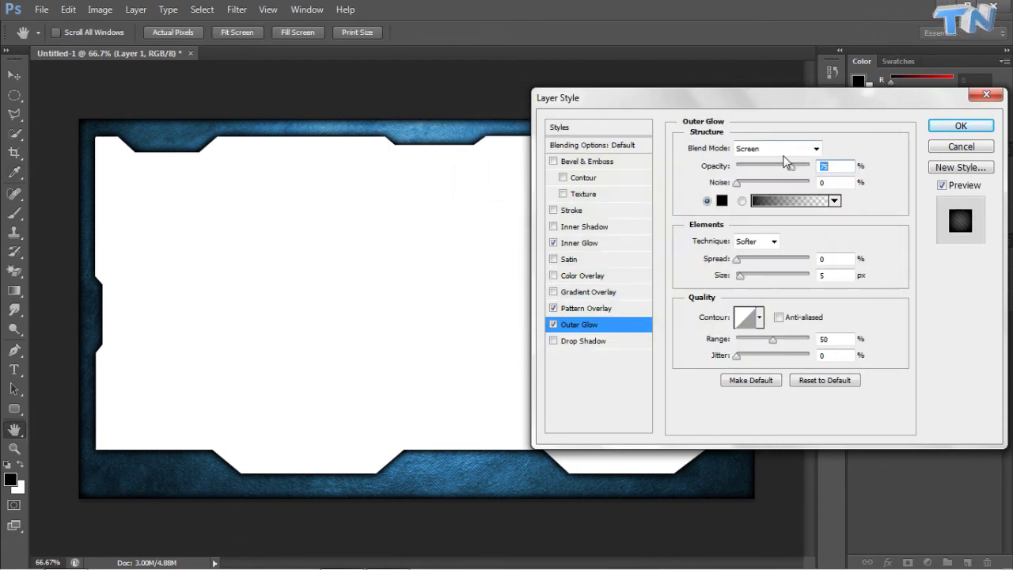
pyautogui.click(775, 148)
pyautogui.click(760, 159)
pyautogui.moveTo(790, 165); pyautogui.dragTo(809, 166)
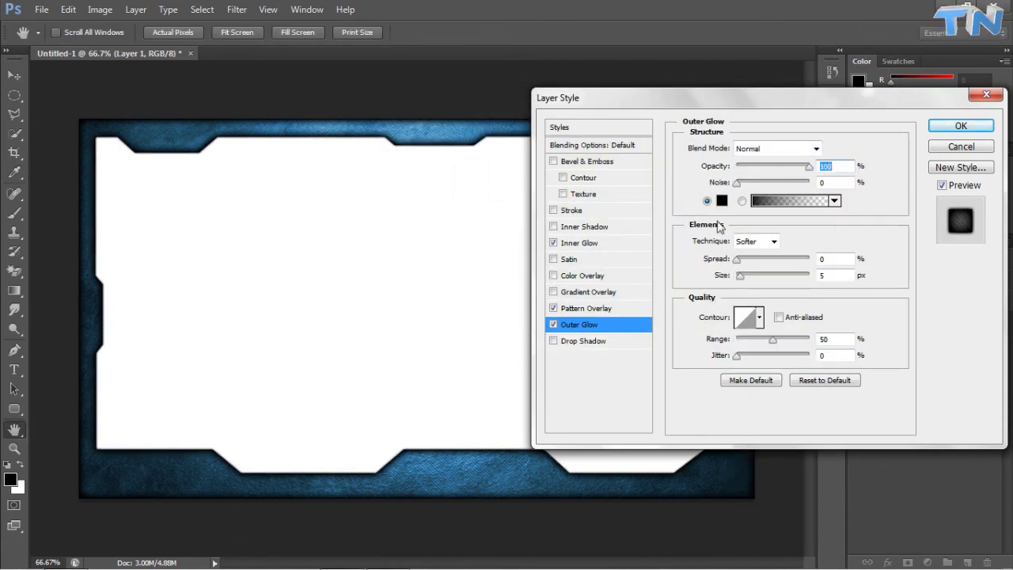
pyautogui.moveTo(740, 276); pyautogui.dragTo(748, 286)
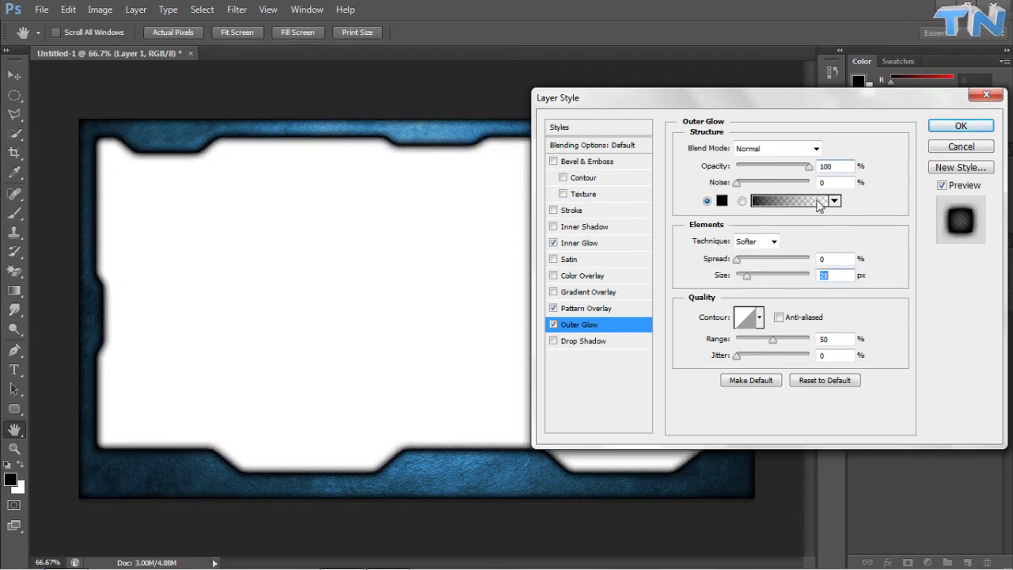
pyautogui.click(944, 126)
pyautogui.press('p')
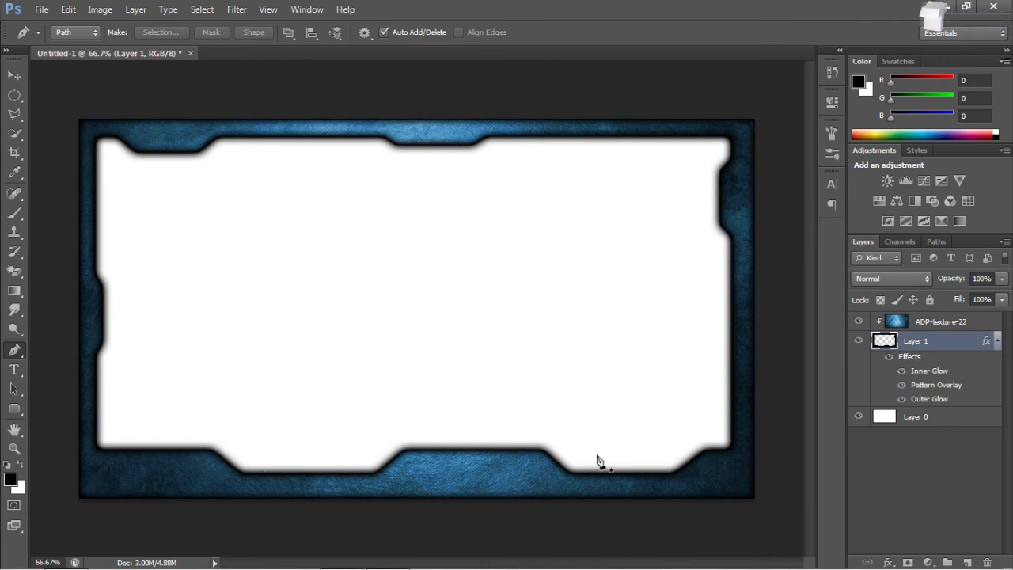
# Step: Create Layer 2 above ADP-texture-22 at the top of the stack and release its clipping mask
pyautogui.click(901, 400)
pyautogui.click(901, 399)
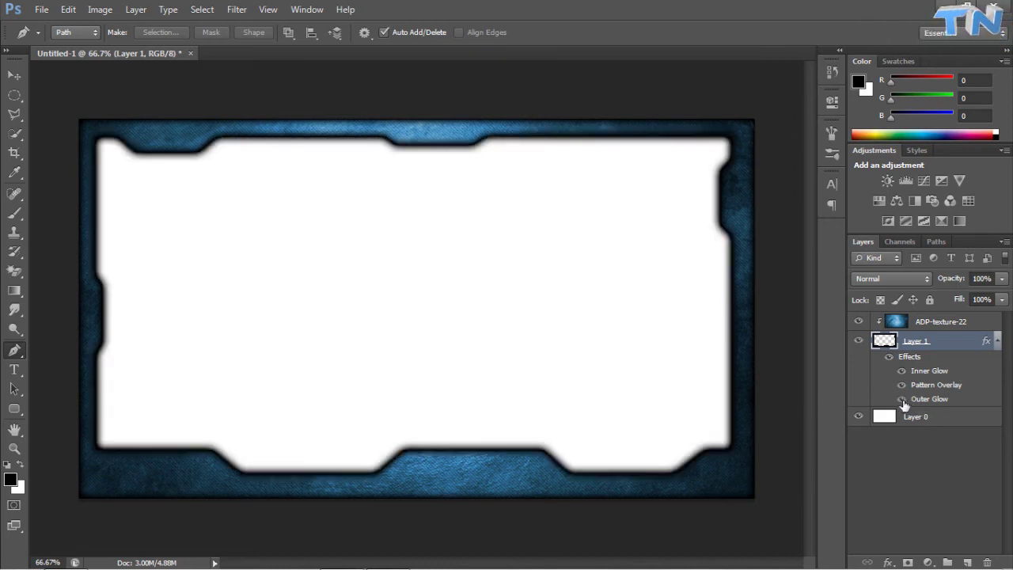
pyautogui.click(996, 340)
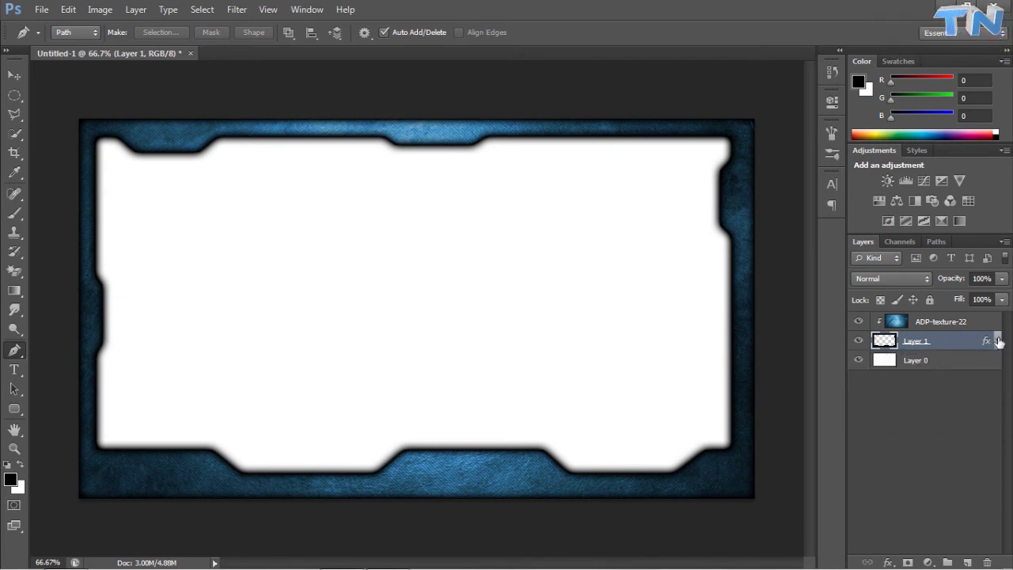
pyautogui.click(967, 562)
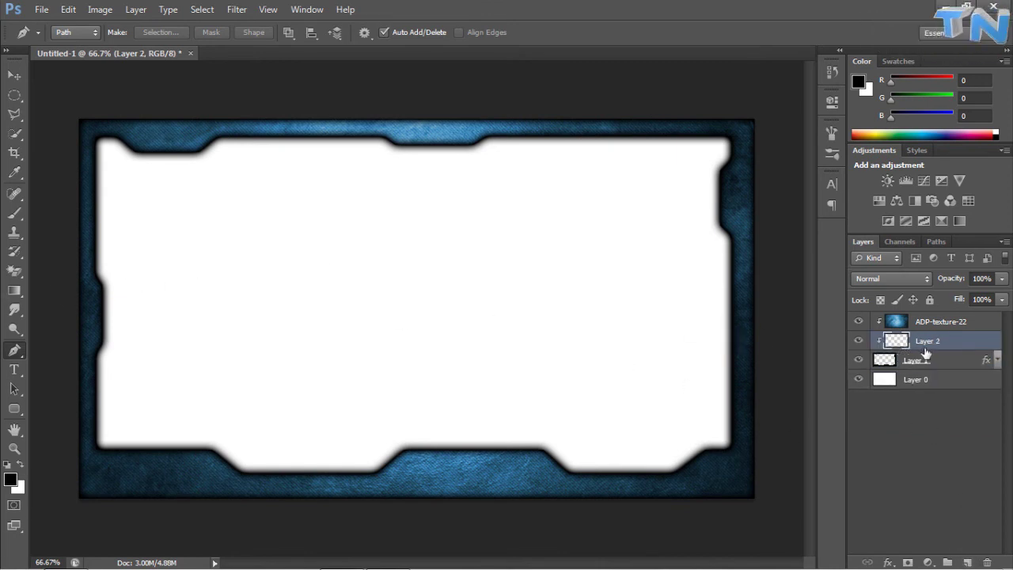
pyautogui.moveTo(926, 350); pyautogui.dragTo(924, 320)
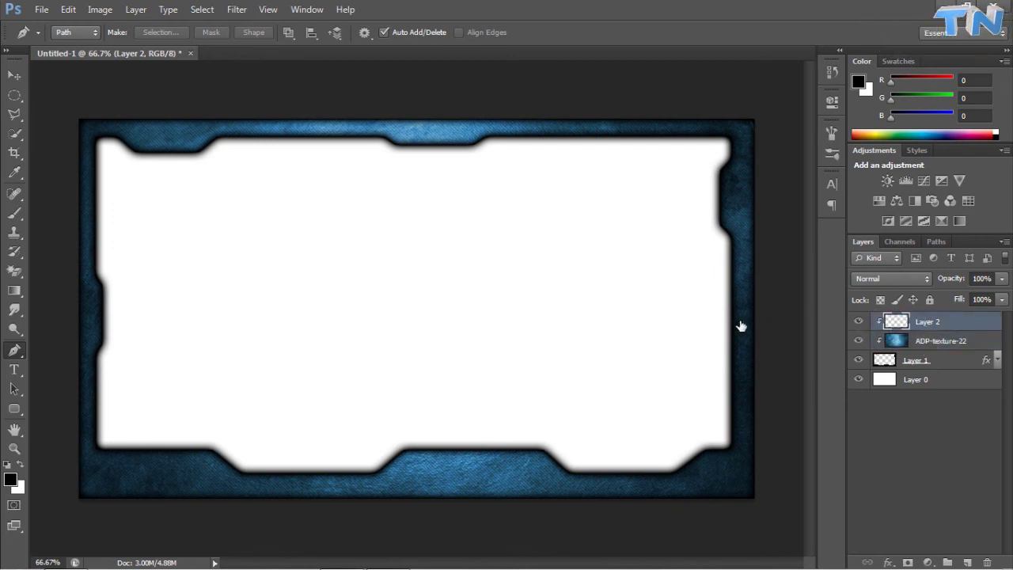
pyautogui.keyDown('alt'); pyautogui.click(941, 326); pyautogui.keyUp('alt')
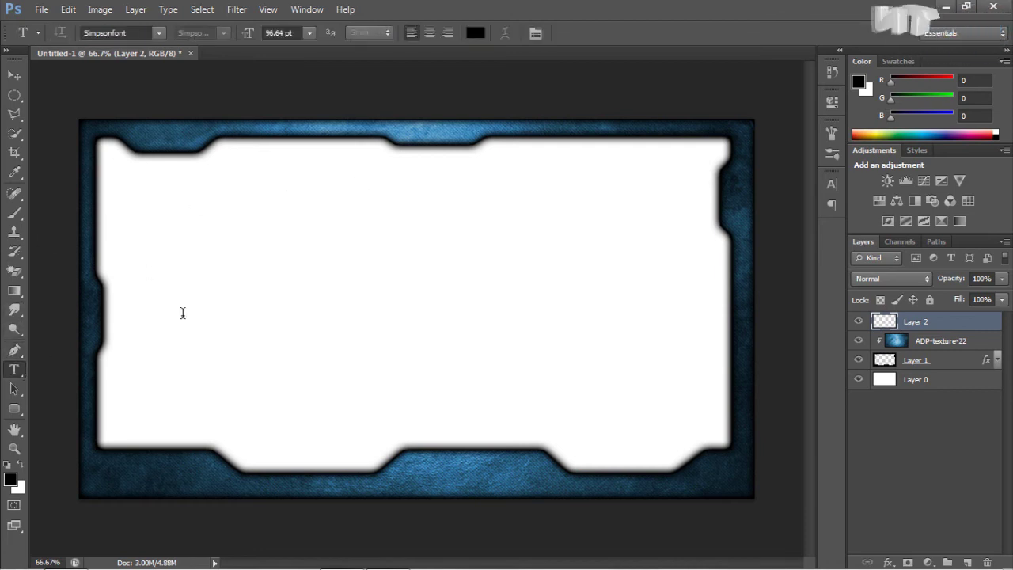
# Step: Type the title TWISTNETWORK on the canvas, correcting the misspelled letters
pyautogui.click(183, 315)
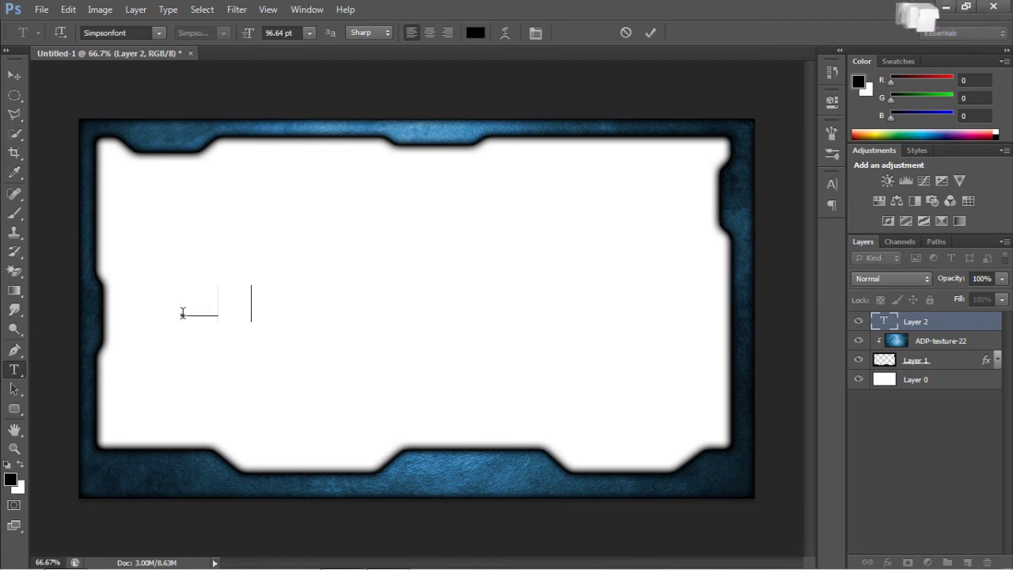
pyautogui.write('DA')
pyautogui.press('BackSpace')
pyautogui.press('BackSpace')
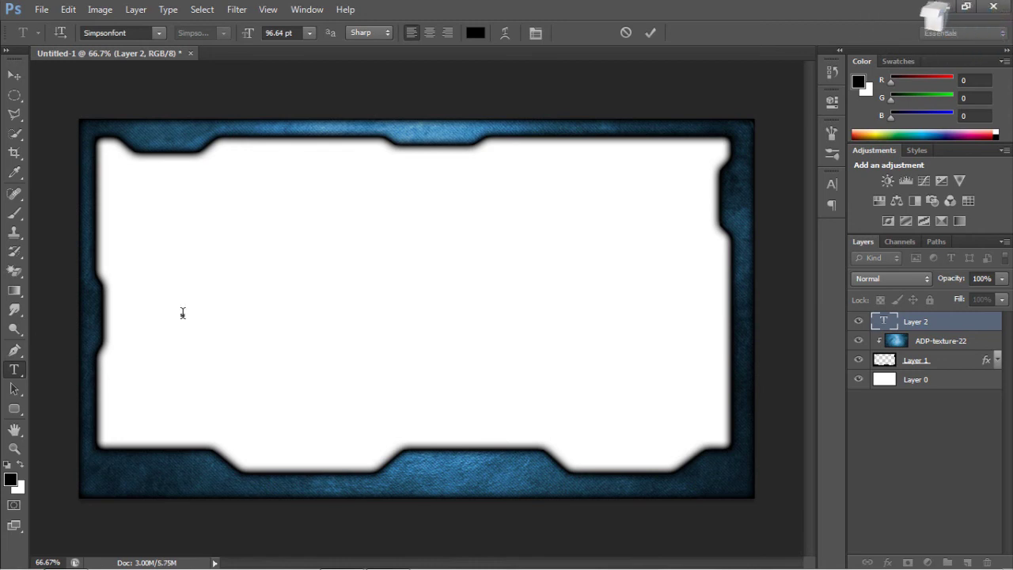
pyautogui.write('twi')
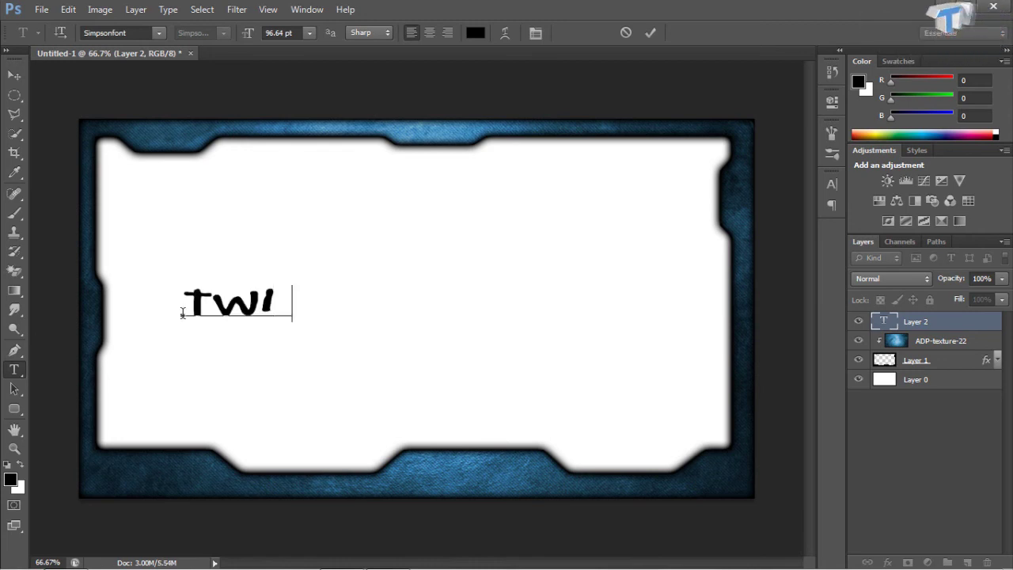
pyautogui.write('s ')
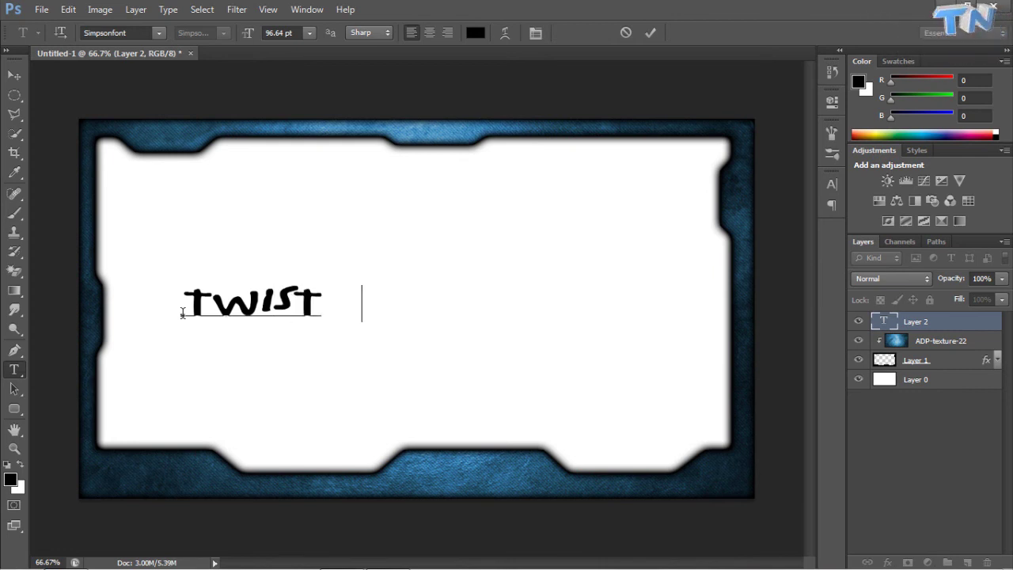
pyautogui.write('netowrk')
pyautogui.hotkey('ctrl', 'a')
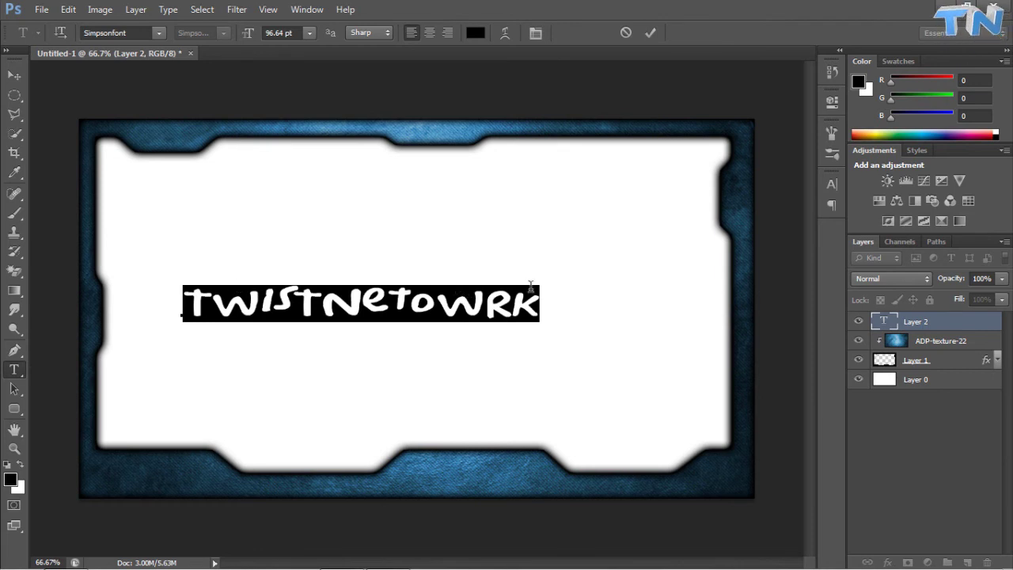
pyautogui.click(545, 301)
pyautogui.press('BackSpace')
pyautogui.press('BackSpace')
pyautogui.press('BackSpace')
pyautogui.press('BackSpace')
pyautogui.write('WOR')
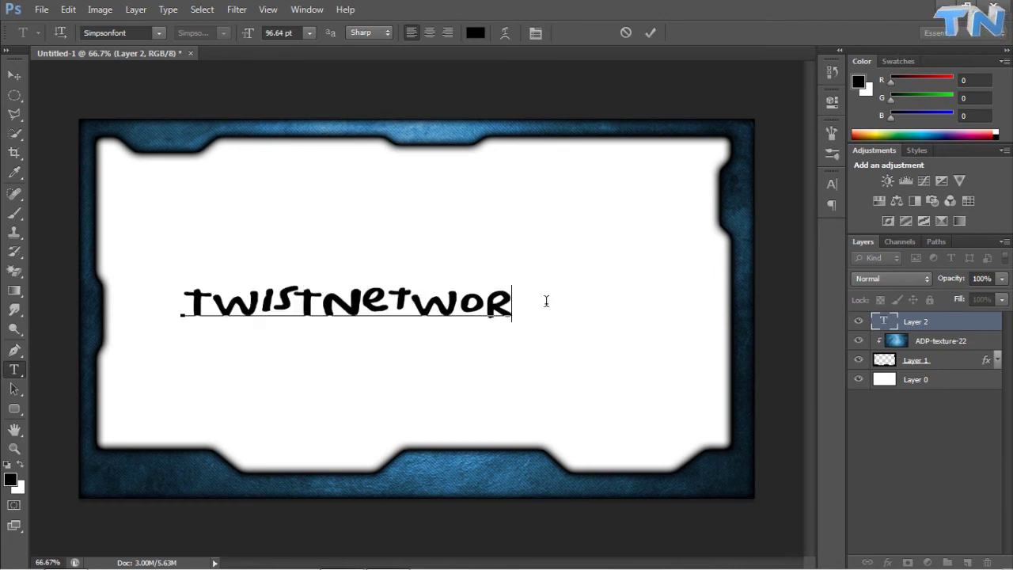
pyautogui.write('K')
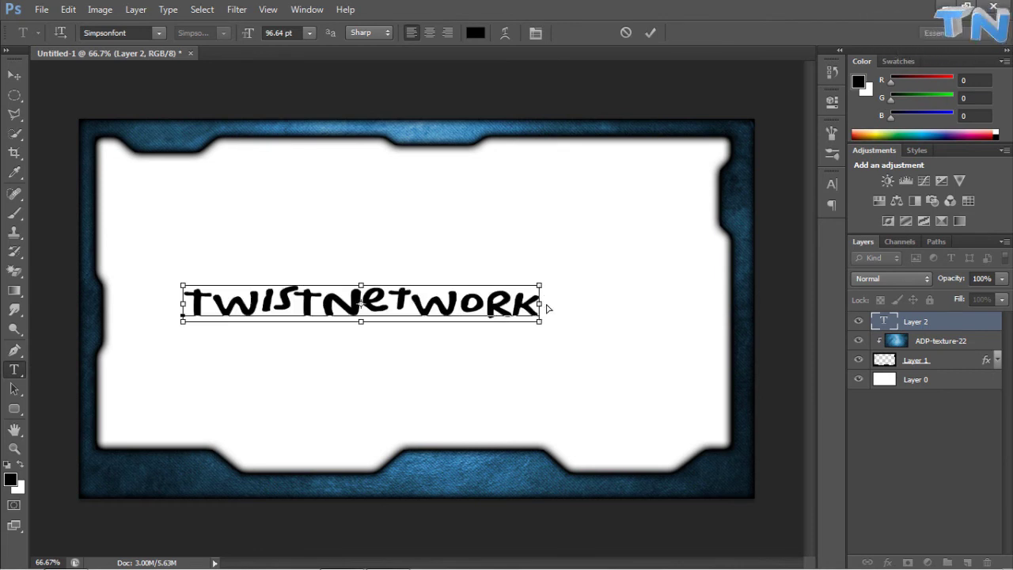
# Step: Set the whole title in the Unrealised font at 169.64 pt
pyautogui.hotkey('ctrl', 'a')
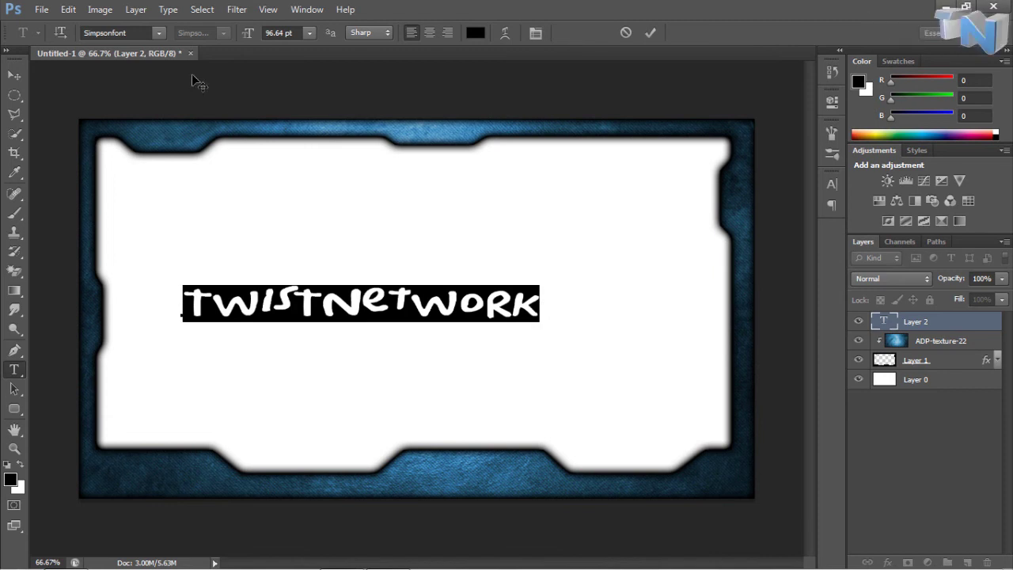
pyautogui.click(154, 36)
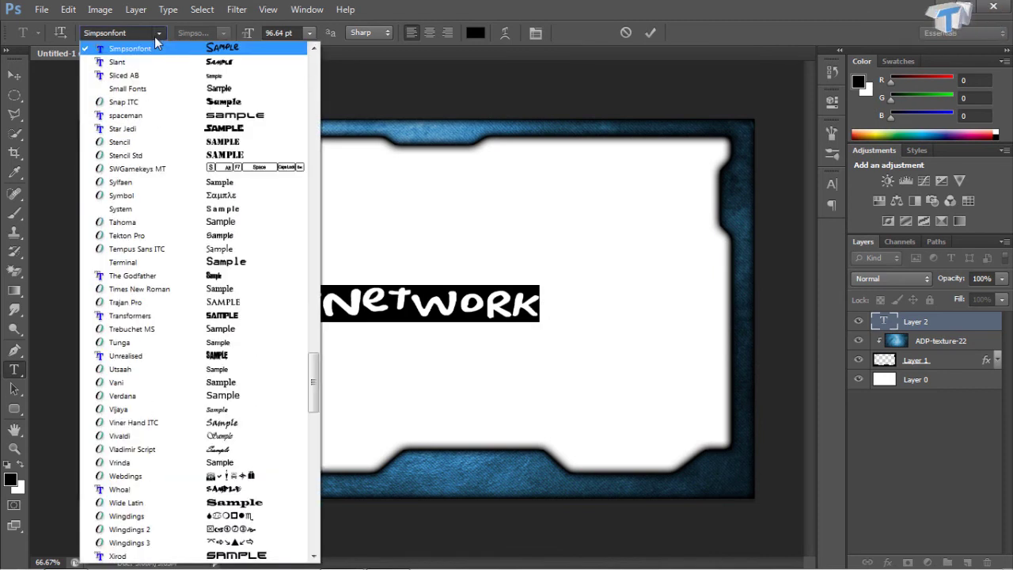
pyautogui.click(231, 129)
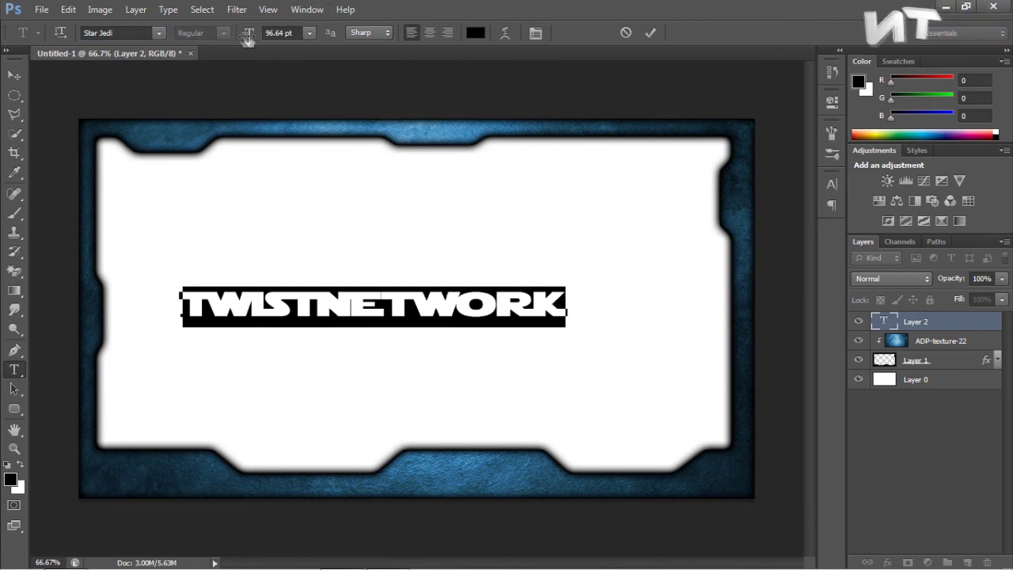
pyautogui.moveTo(248, 36); pyautogui.dragTo(273, 35)
pyautogui.click(157, 33)
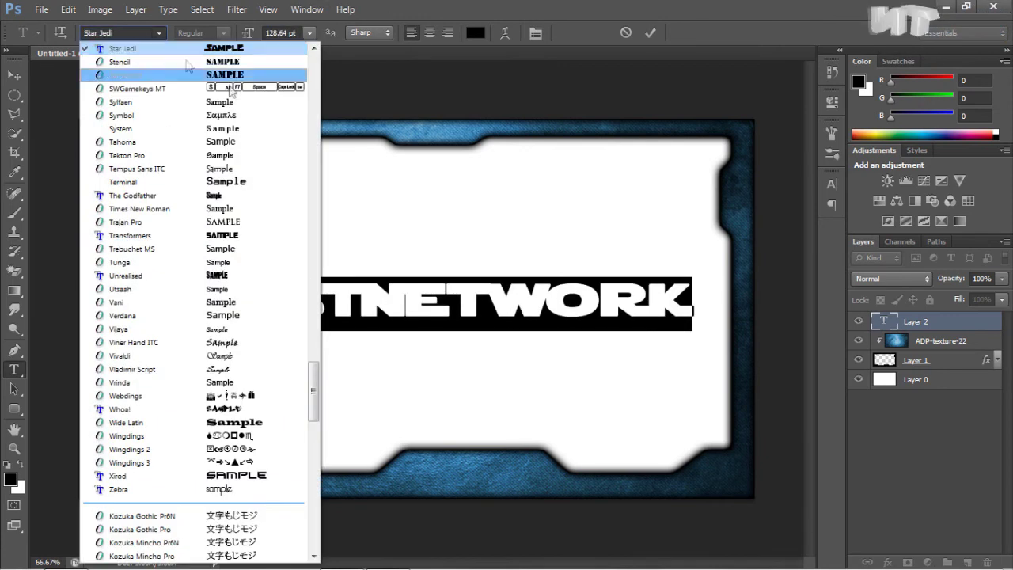
pyautogui.click(243, 256)
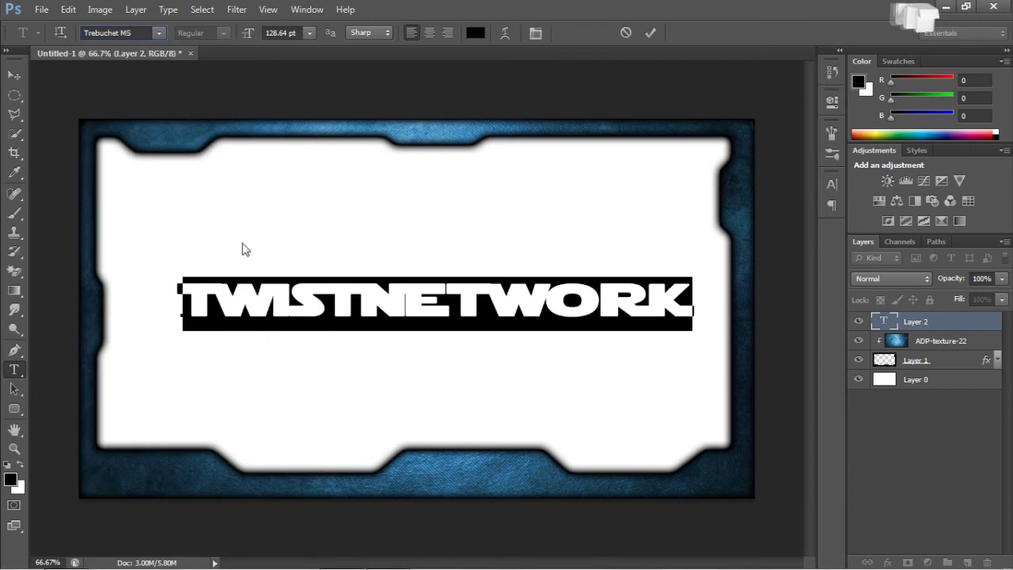
pyautogui.click(158, 32)
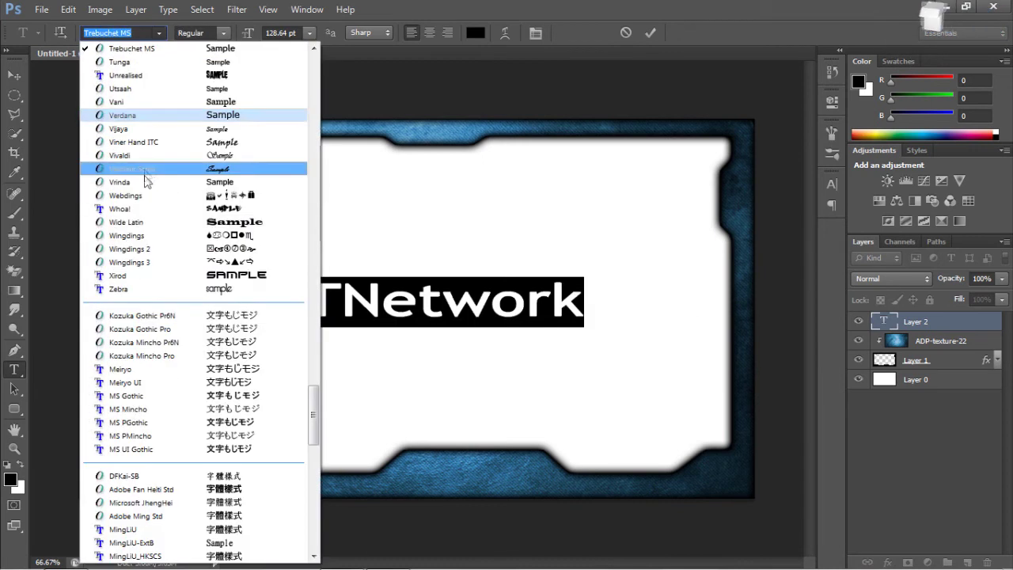
pyautogui.click(153, 84)
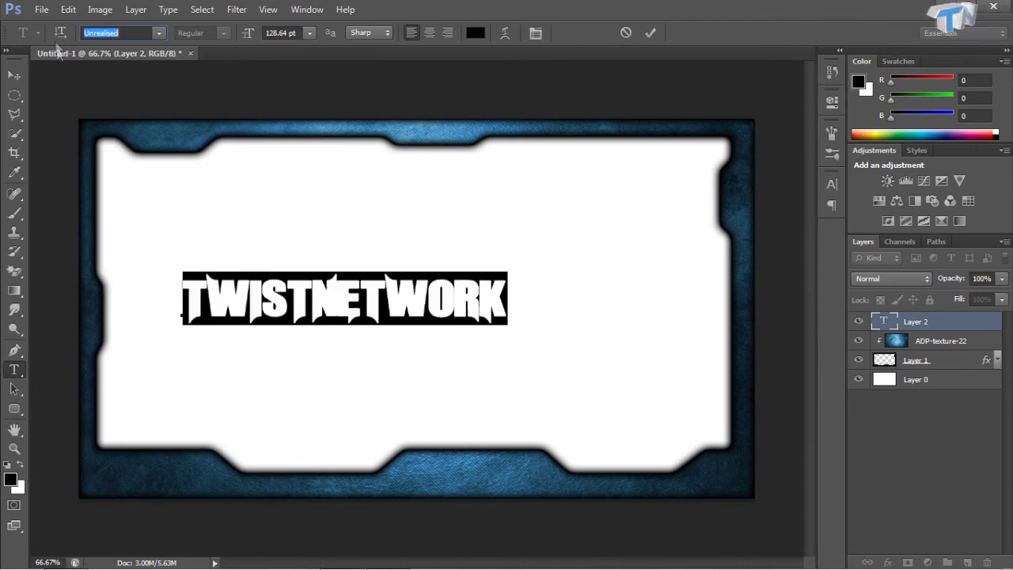
pyautogui.moveTo(253, 32); pyautogui.dragTo(285, 32)
# Step: Set the title's tracking to 50 and vertical scale to 100% in the Character panel
pyautogui.click(832, 183)
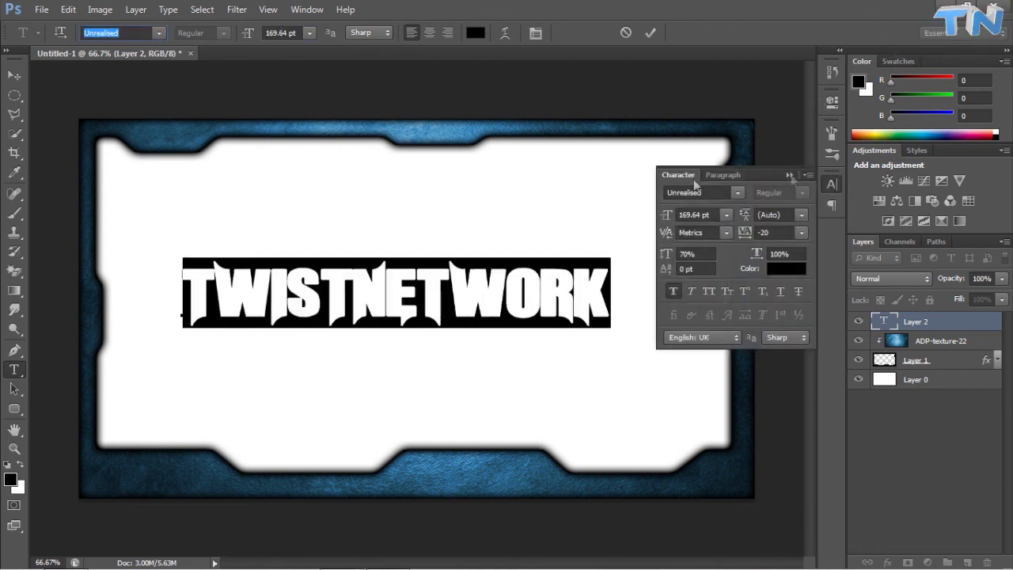
pyautogui.click(758, 233)
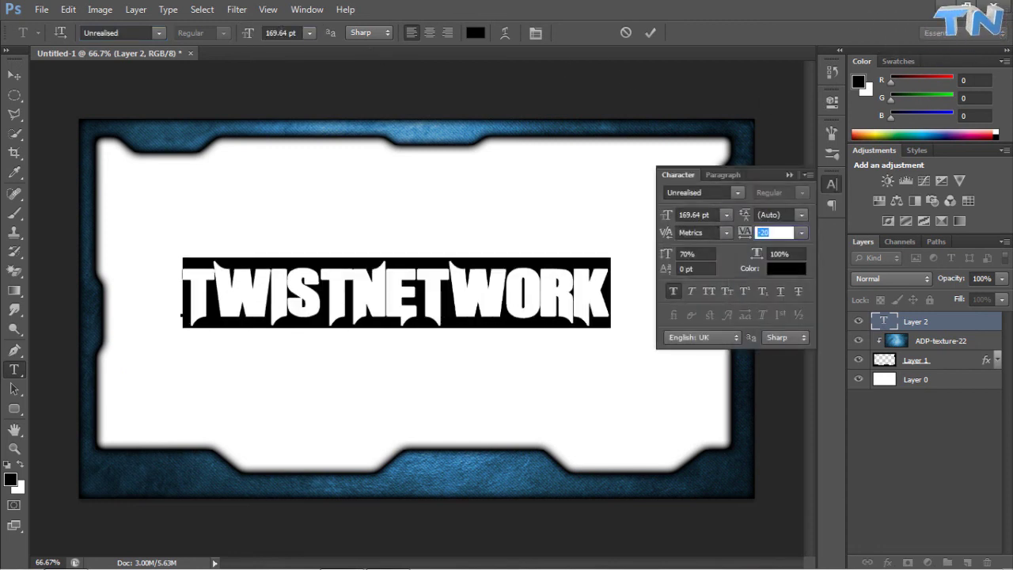
pyautogui.write('100')
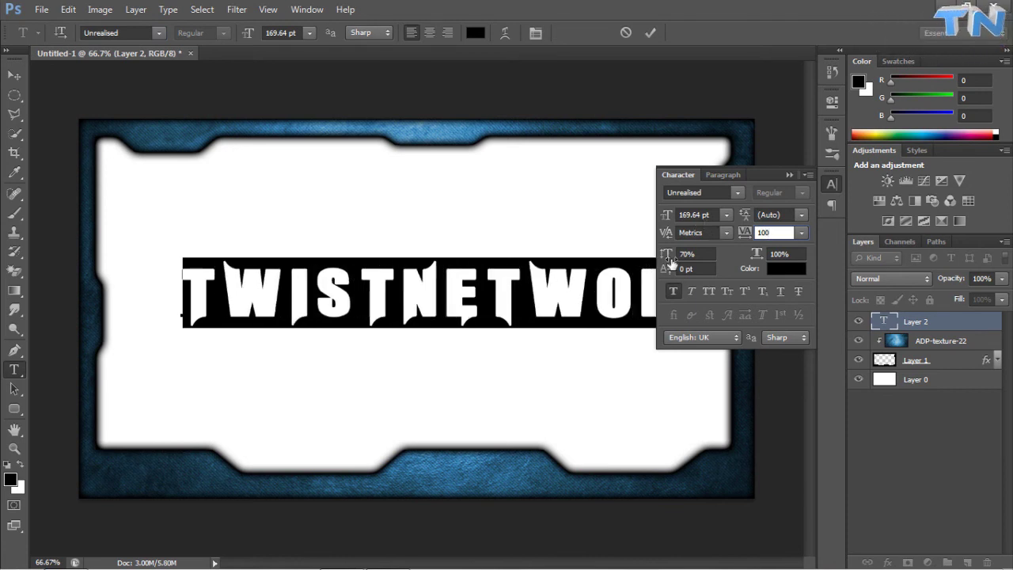
pyautogui.click(686, 254)
pyautogui.write('100')
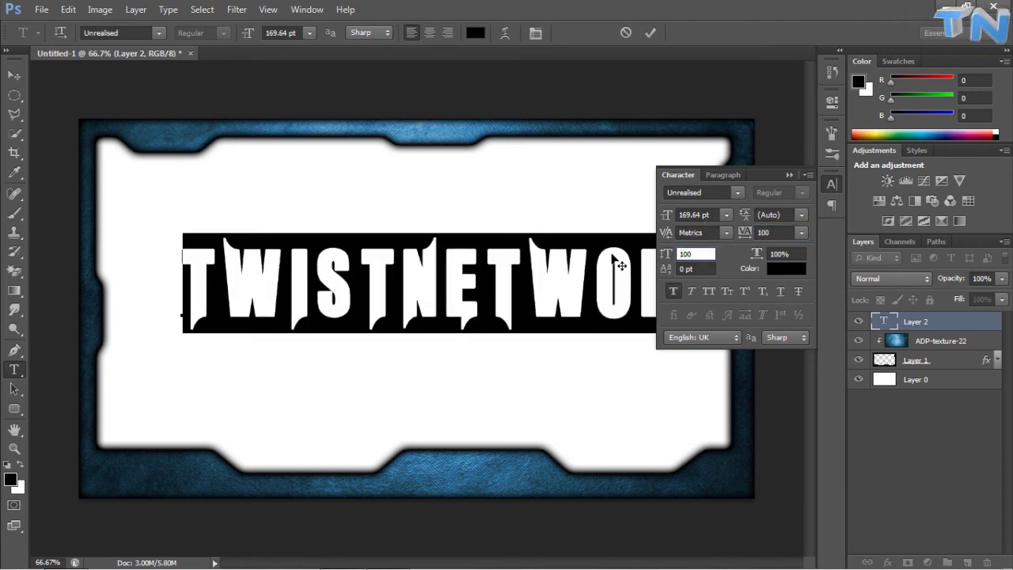
pyautogui.click(754, 234)
pyautogui.write('80')
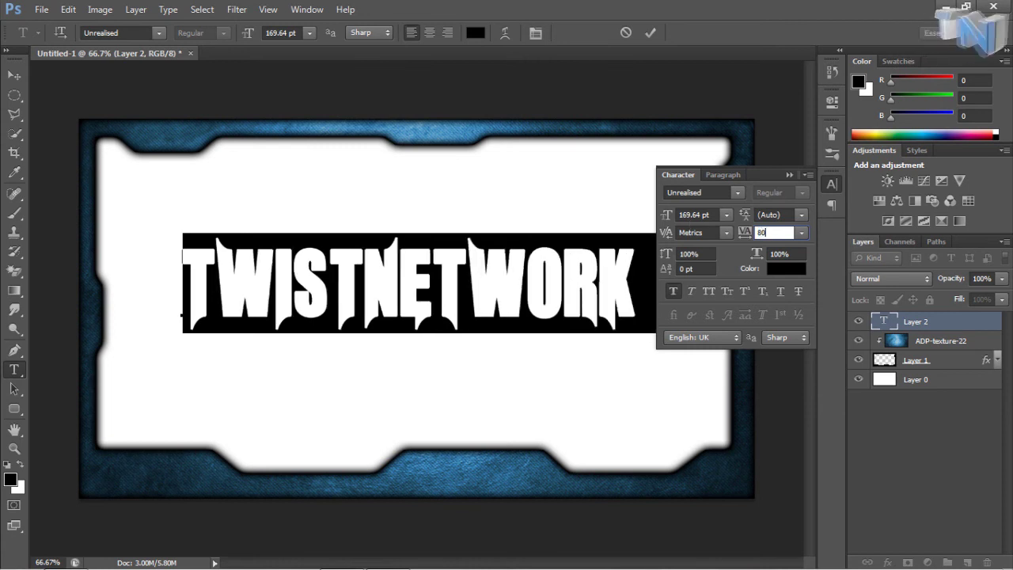
pyautogui.press('Down')
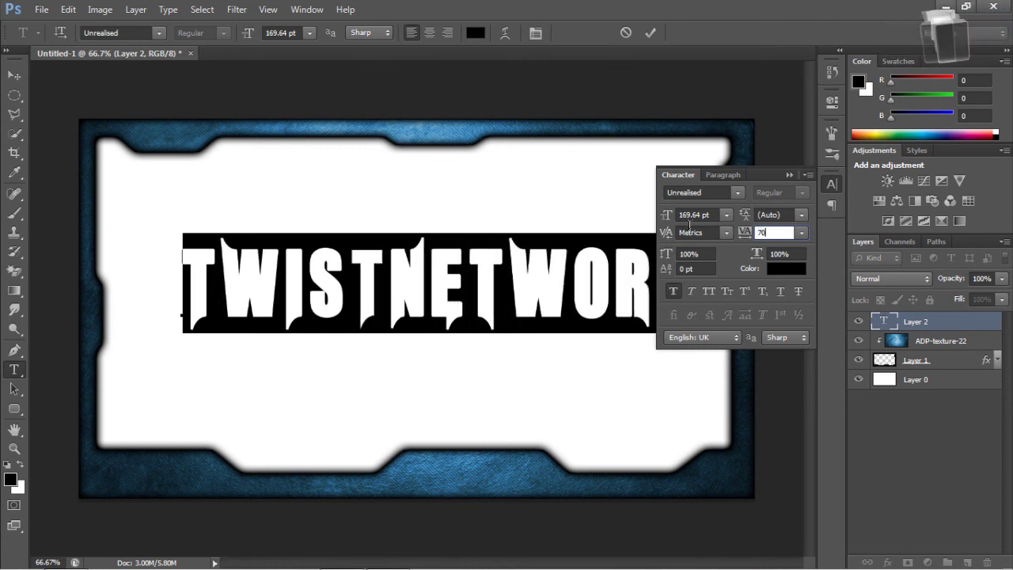
pyautogui.write('50')
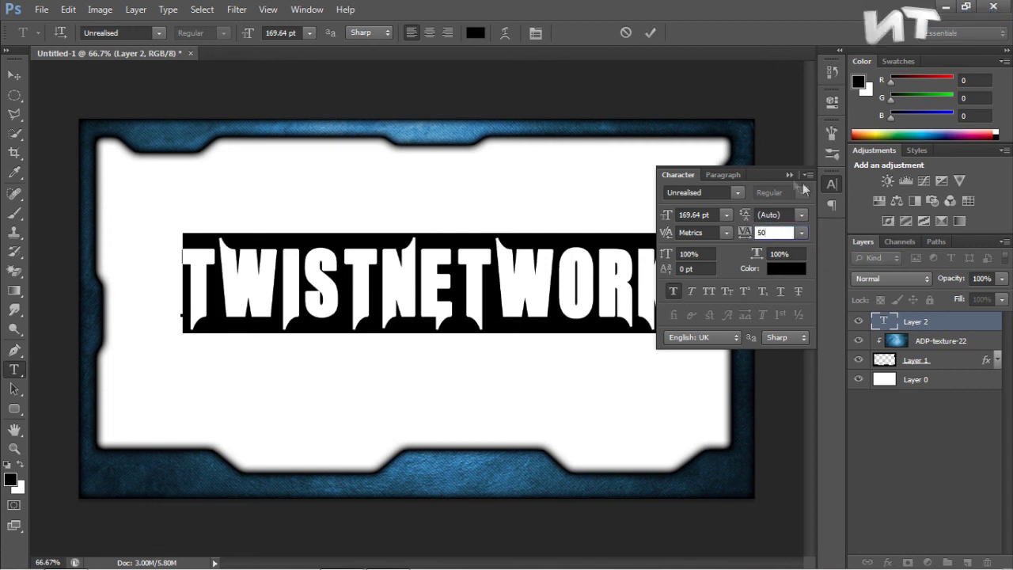
pyautogui.click(789, 175)
# Step: Move the title left and down toward the canvas centre
pyautogui.click(13, 73)
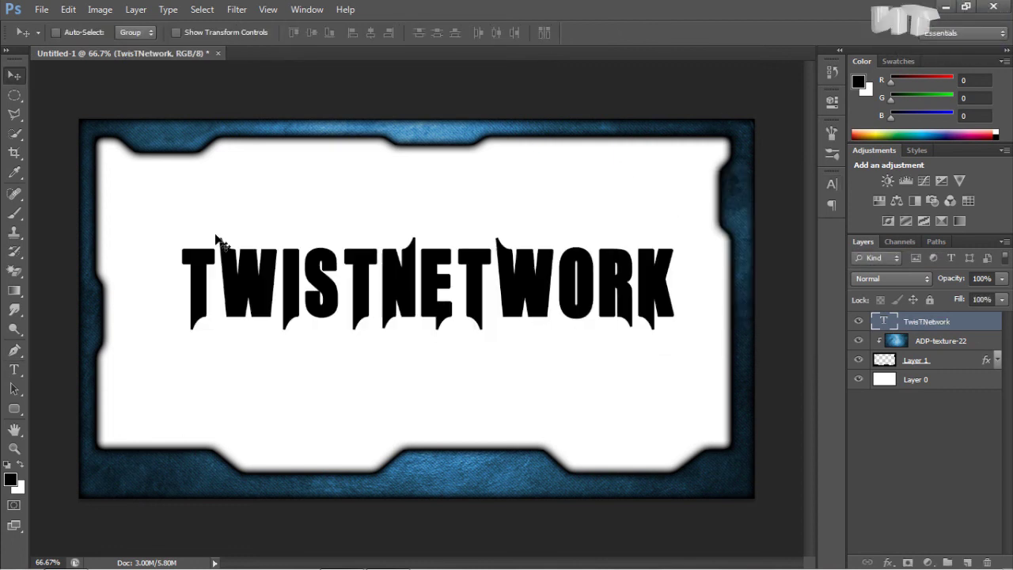
pyautogui.moveTo(293, 316); pyautogui.dragTo(269, 340)
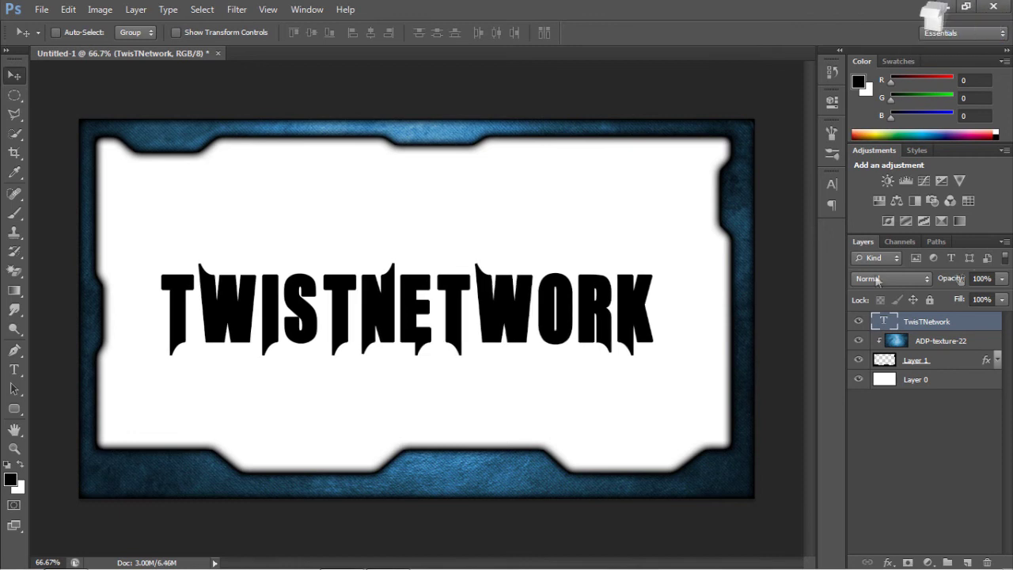
pyautogui.doubleClick(978, 323)
# Step: Give the title a blue preset Gradient Overlay with a darkened left stop, plus a Drop Shadow
pyautogui.click(553, 292)
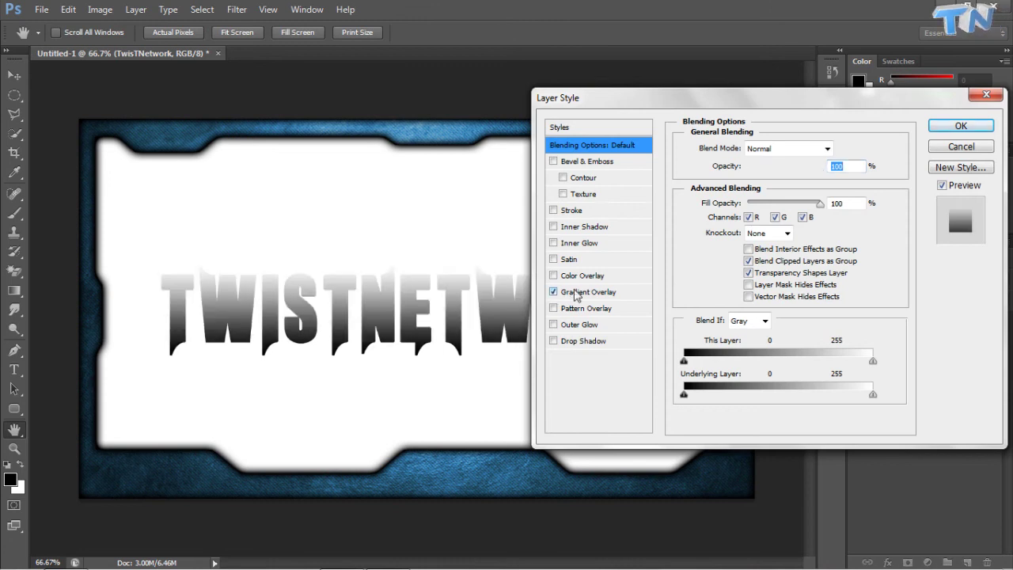
pyautogui.click(588, 292)
pyautogui.click(794, 188)
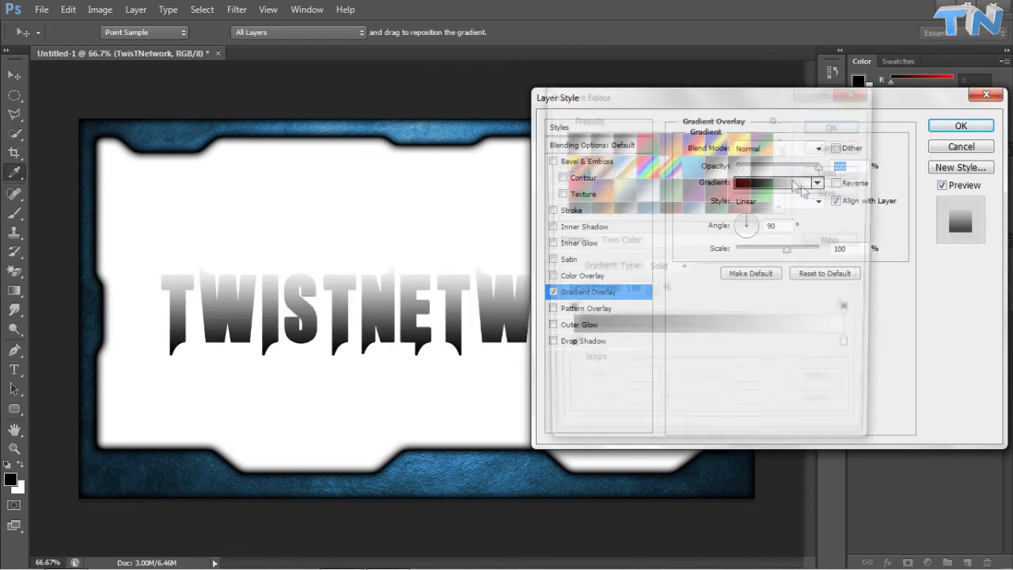
pyautogui.click(693, 166)
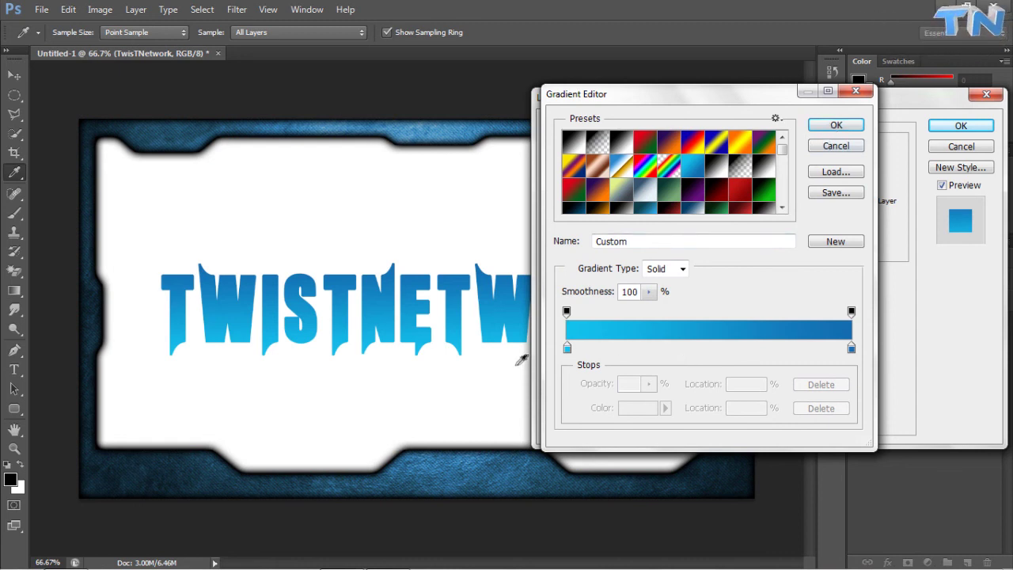
pyautogui.click(566, 348)
pyautogui.click(494, 451)
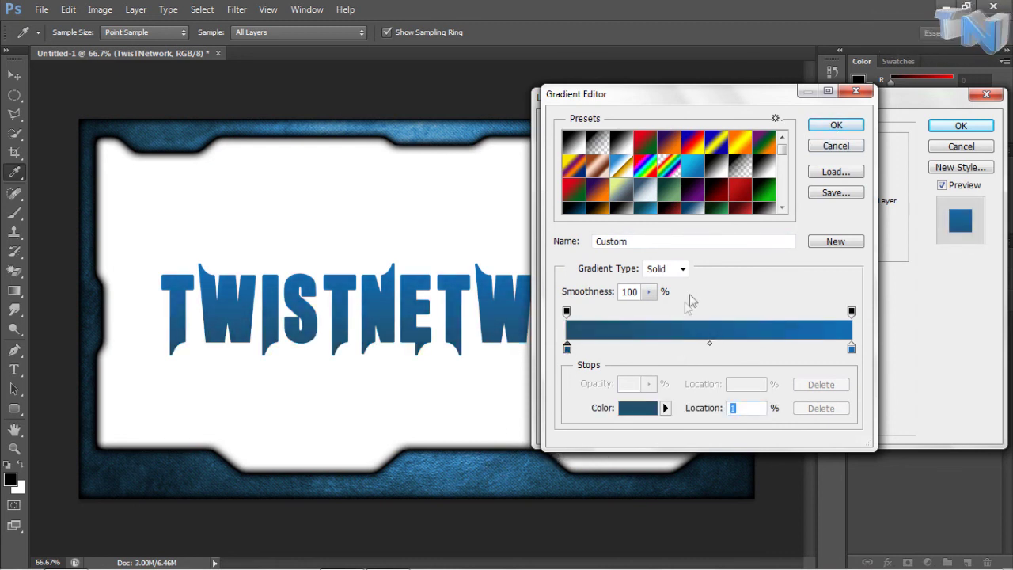
pyautogui.click(836, 125)
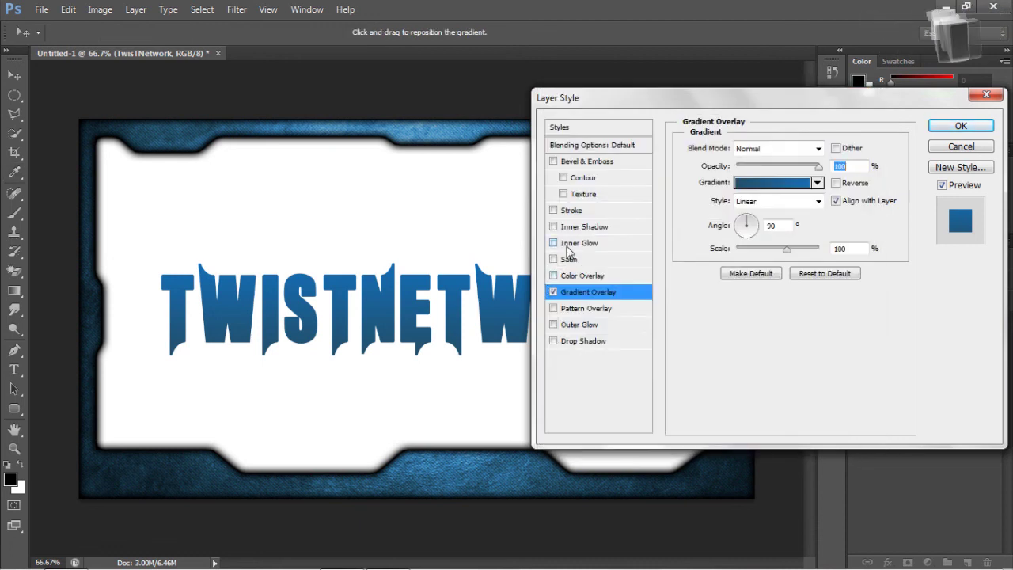
pyautogui.click(553, 341)
# Step: Add Bevel & Emboss with Contour to the title, trying then removing an inner shadow
pyautogui.click(567, 345)
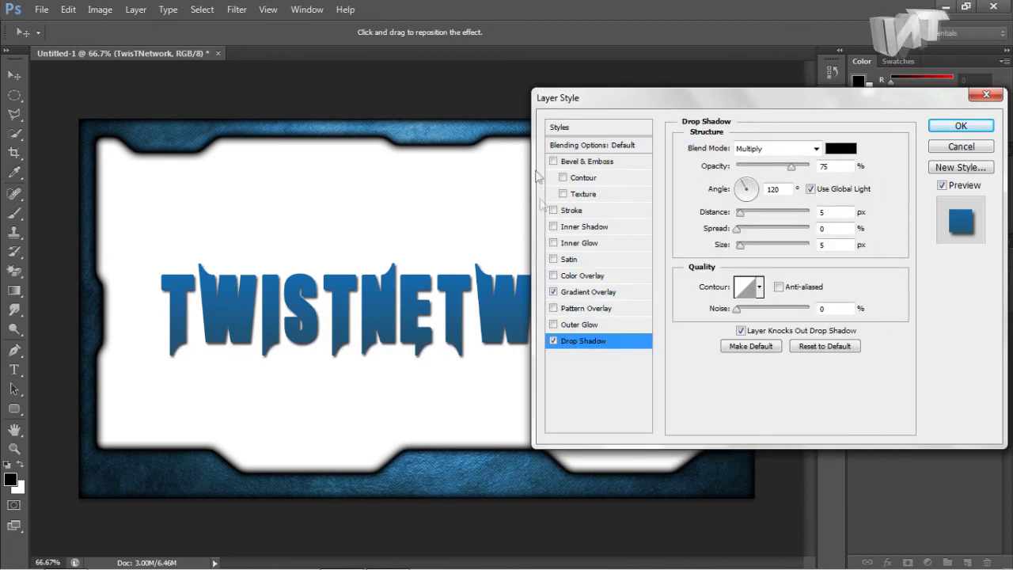
pyautogui.click(553, 161)
pyautogui.click(563, 177)
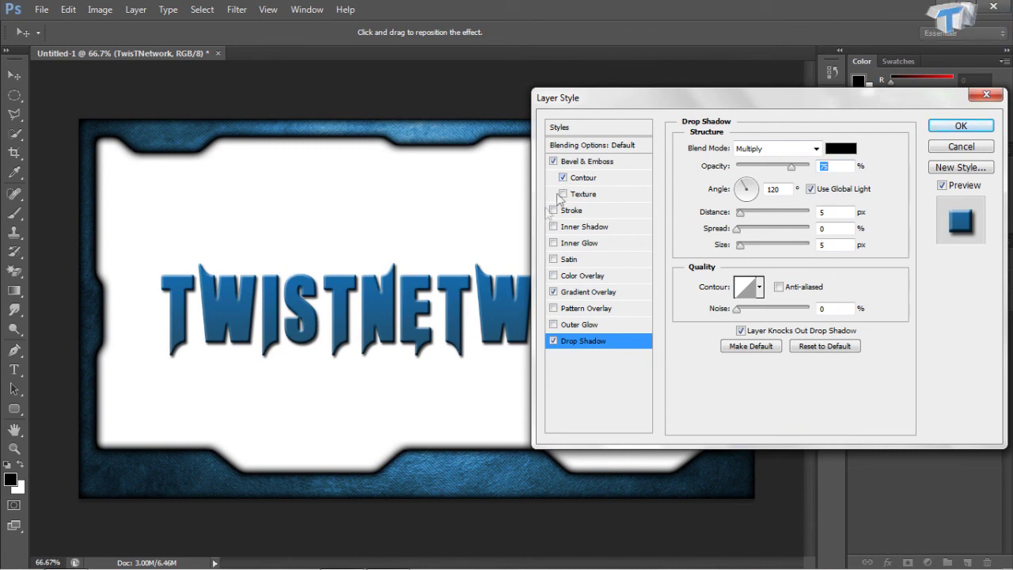
pyautogui.click(584, 162)
pyautogui.click(605, 178)
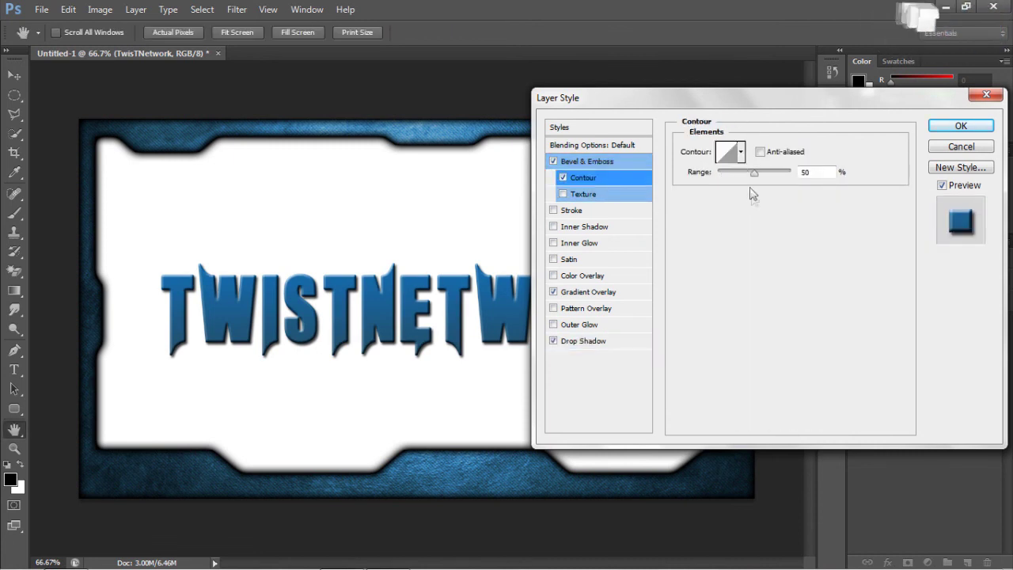
pyautogui.click(552, 227)
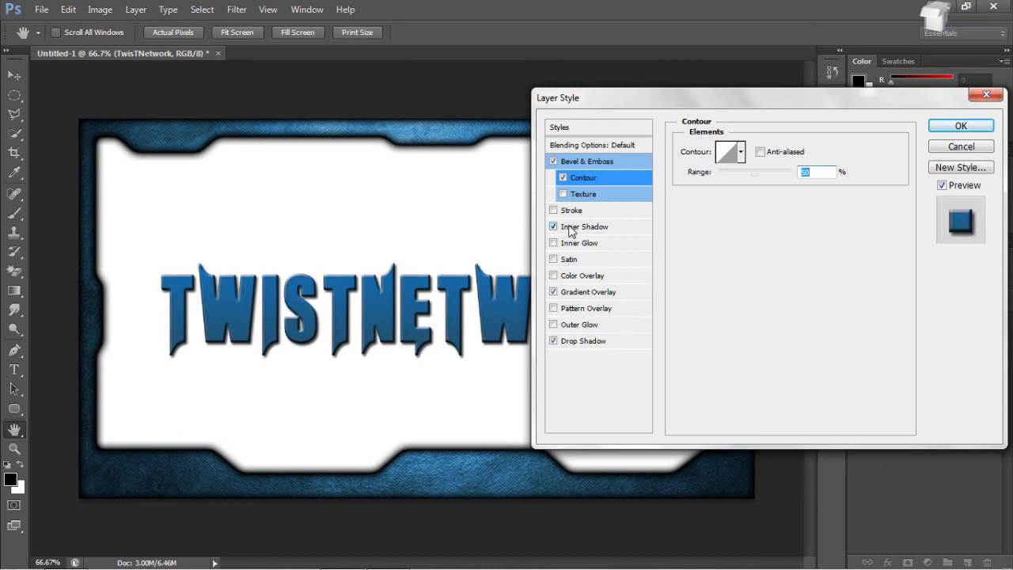
pyautogui.click(583, 226)
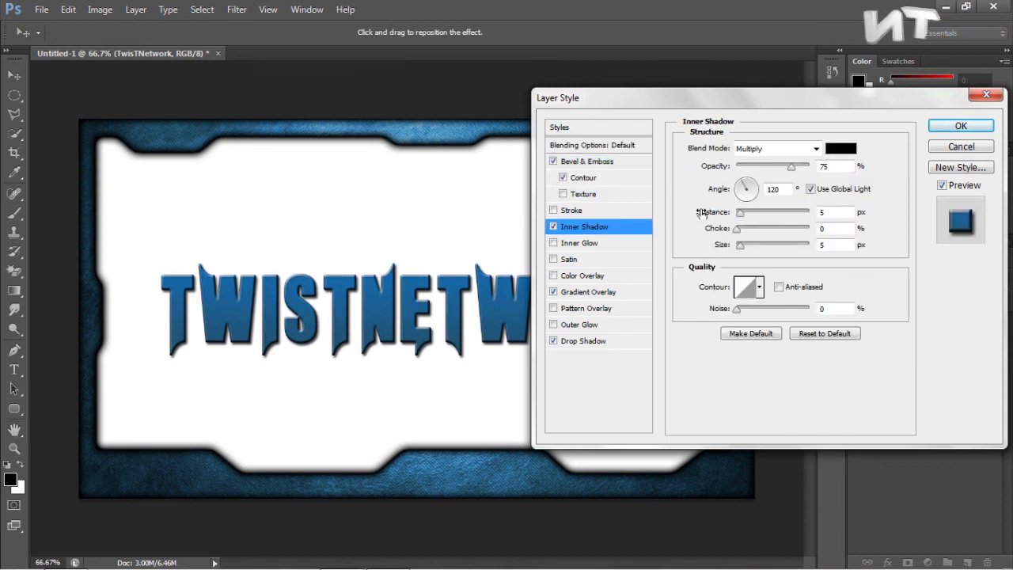
pyautogui.click(770, 148)
pyautogui.click(769, 168)
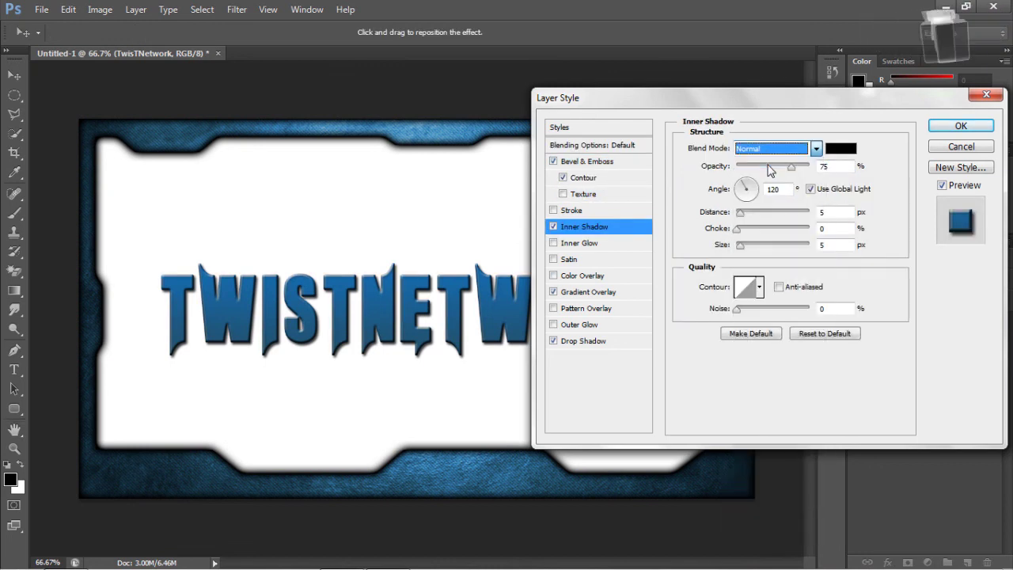
pyautogui.click(553, 227)
# Step: Add a black Inner Glow, Normal mode, 100% opacity, 10 px, and apply the styles
pyautogui.click(553, 243)
pyautogui.click(582, 242)
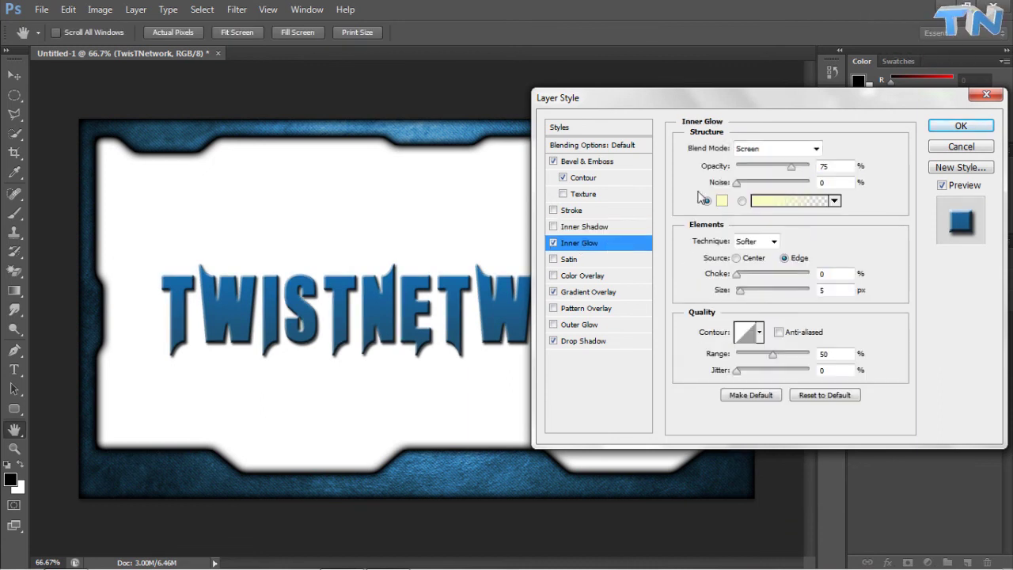
pyautogui.click(721, 201)
pyautogui.click(480, 327)
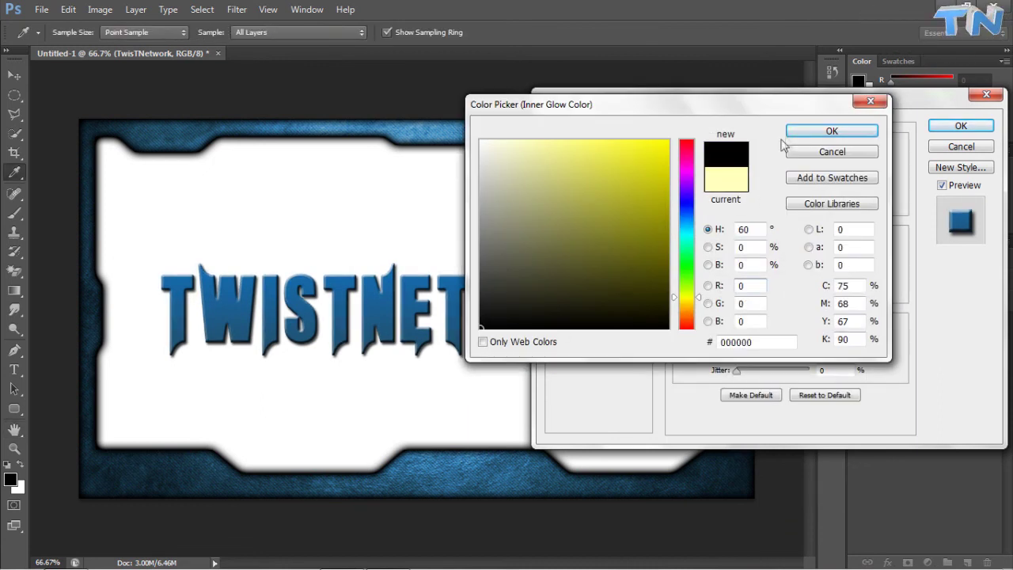
pyautogui.click(832, 131)
pyautogui.click(771, 149)
pyautogui.click(790, 163)
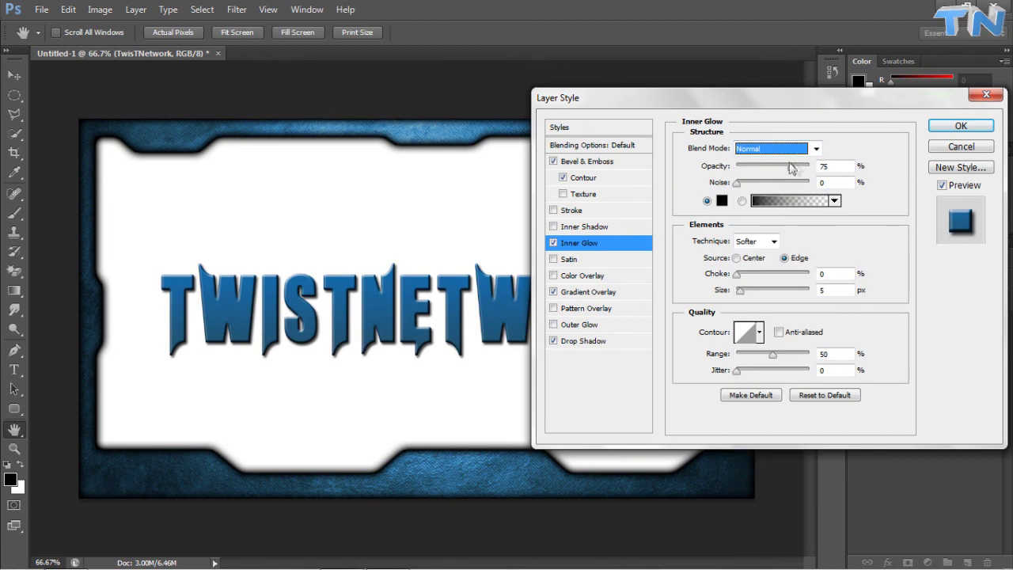
pyautogui.moveTo(789, 166); pyautogui.dragTo(802, 172)
pyautogui.moveTo(740, 291); pyautogui.dragTo(748, 296)
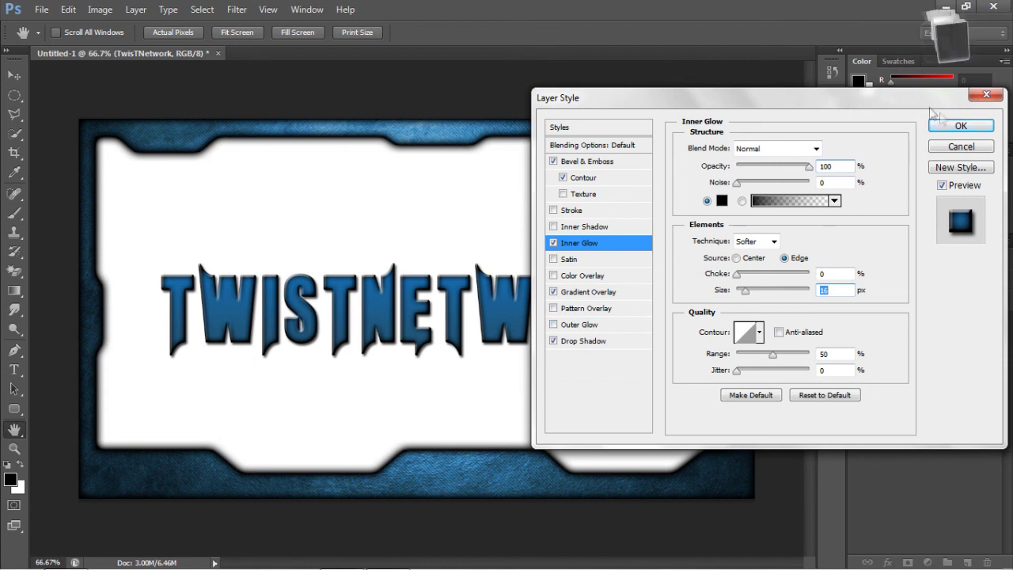
pyautogui.click(955, 125)
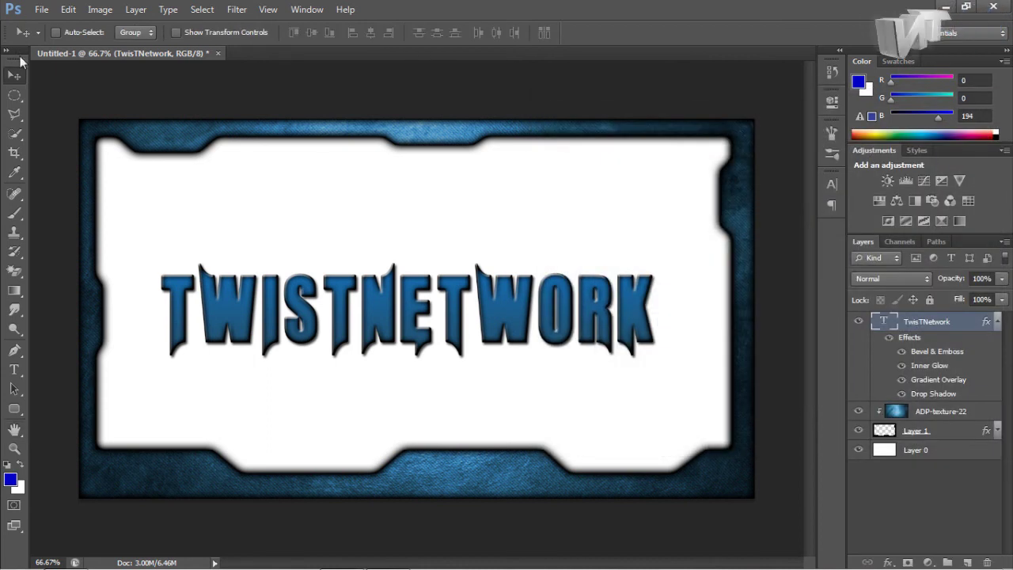
# Step: Nudge the TWISTNETWORK title up slightly and collapse its effects list
pyautogui.moveTo(258, 365)
pyautogui.mouseDown()
pyautogui.moveTo(255, 356)
pyautogui.moveTo(257, 364)
pyautogui.mouseUp()
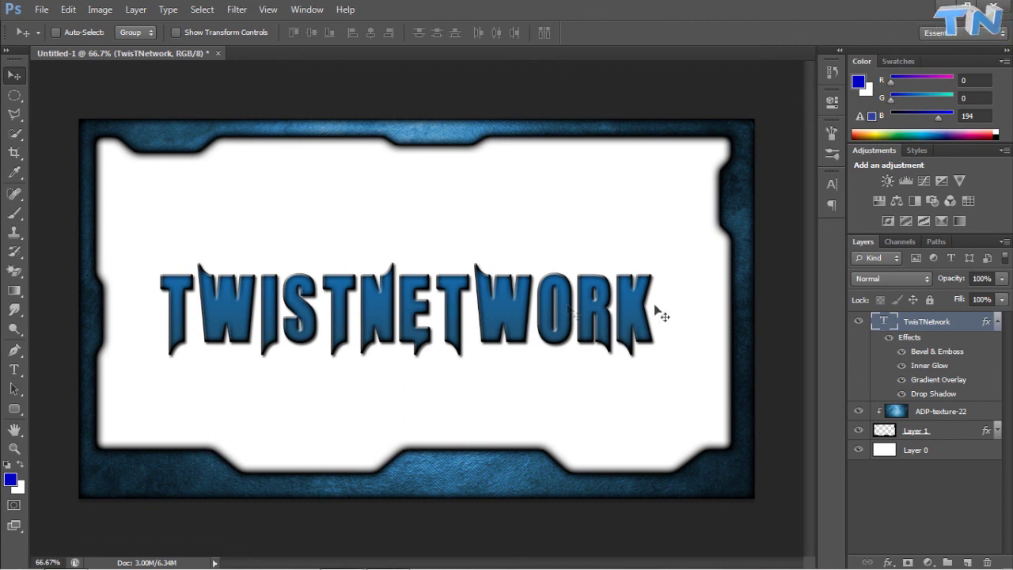
pyautogui.click(997, 322)
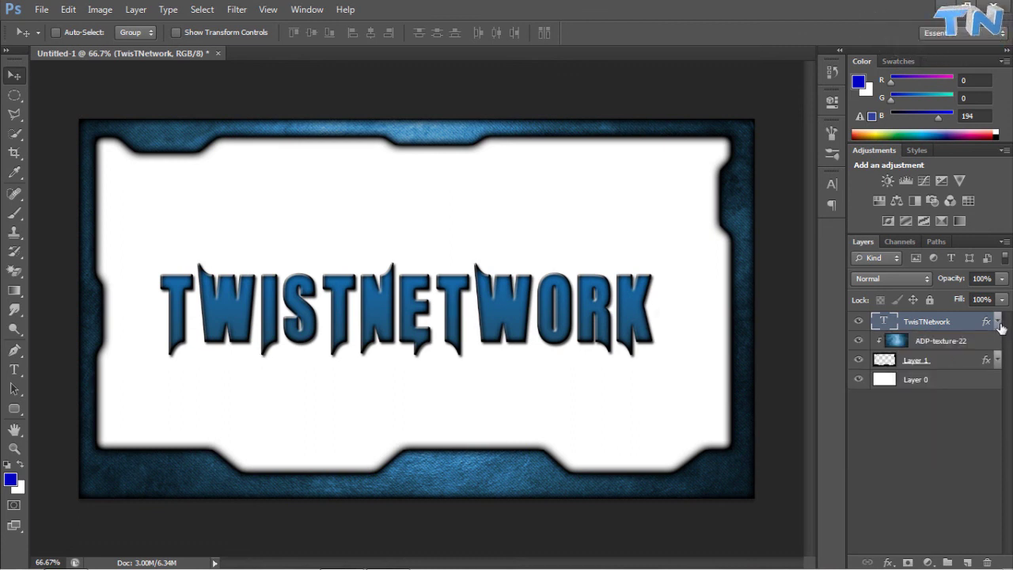